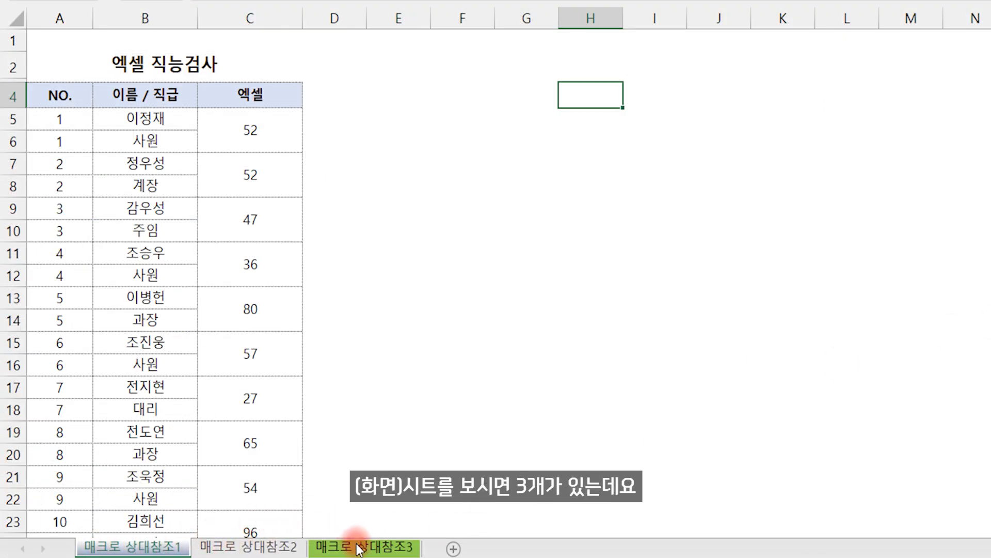
Step: Compare the stacked 이름 / 직급 layout on sheet 매크로 상대참조1 with the separate-column layout on sheet 매크로 상대참조2
click(242, 546)
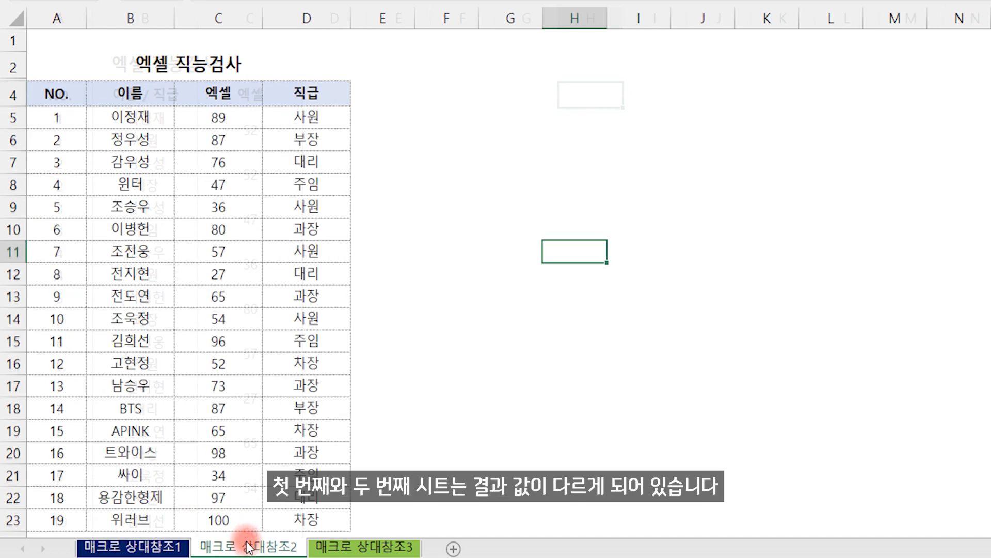
click(124, 546)
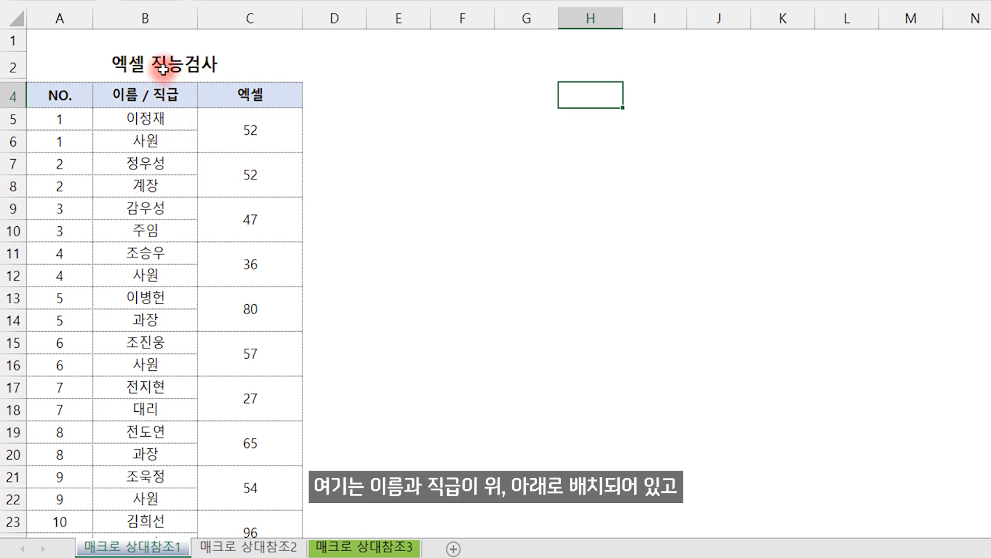
click(147, 122)
click(151, 149)
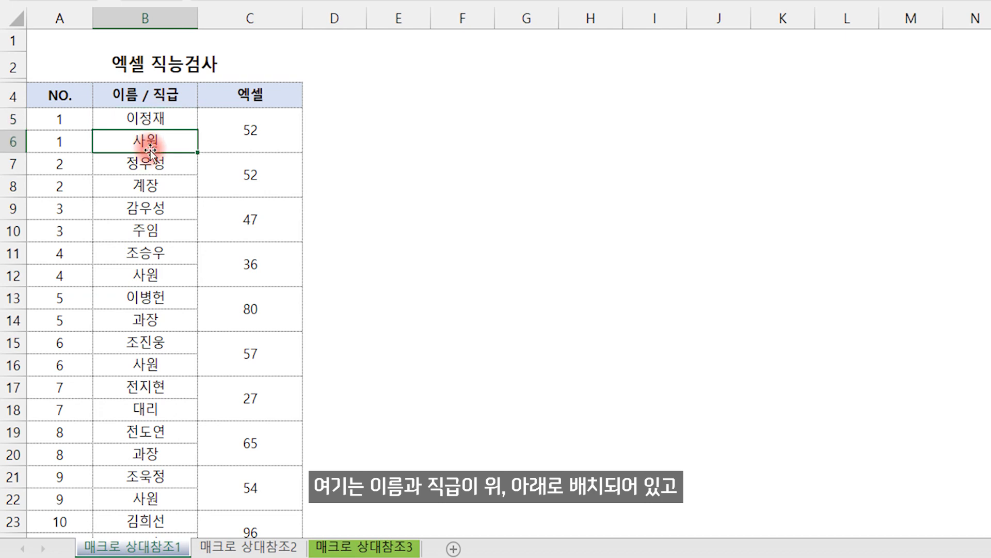
click(248, 136)
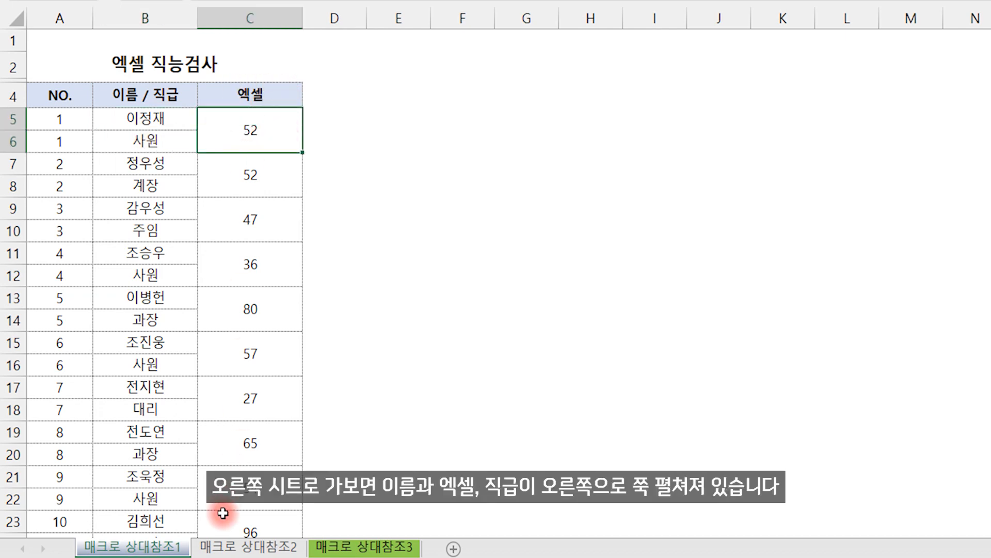
click(224, 547)
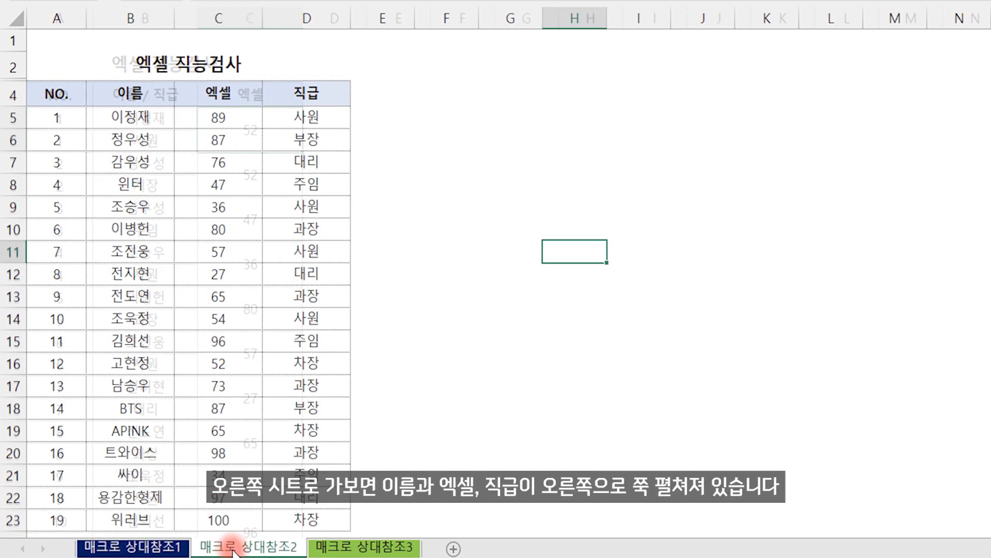
click(148, 116)
click(250, 119)
click(310, 117)
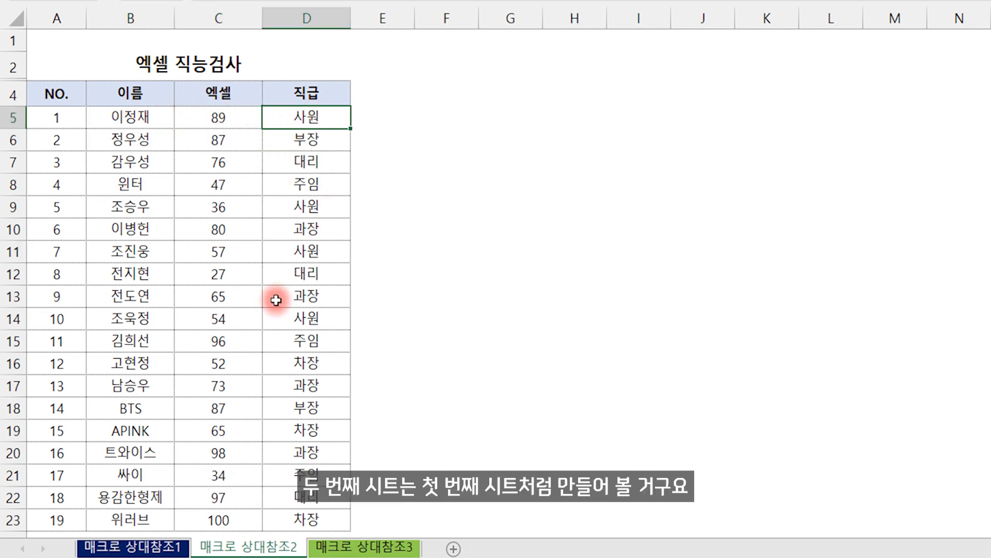
click(155, 546)
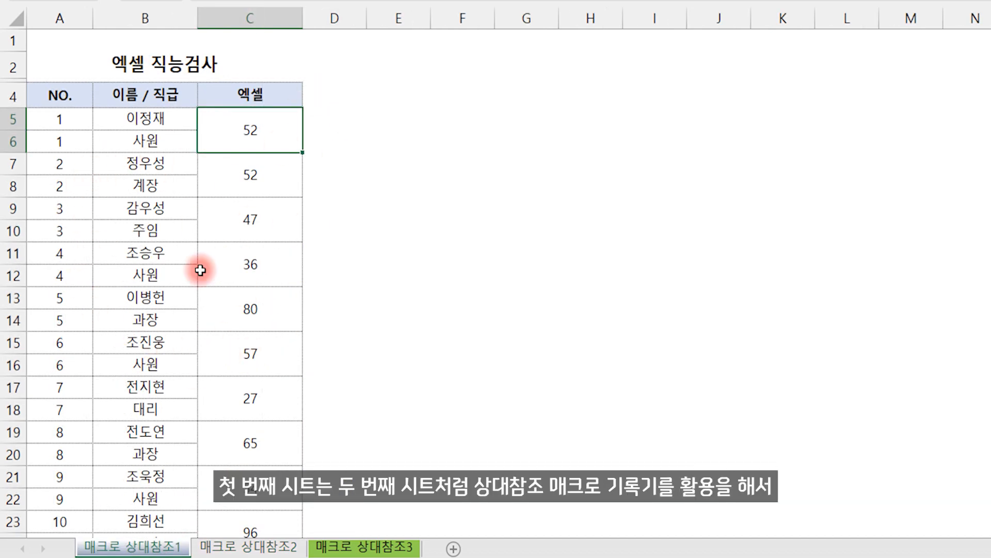
click(235, 544)
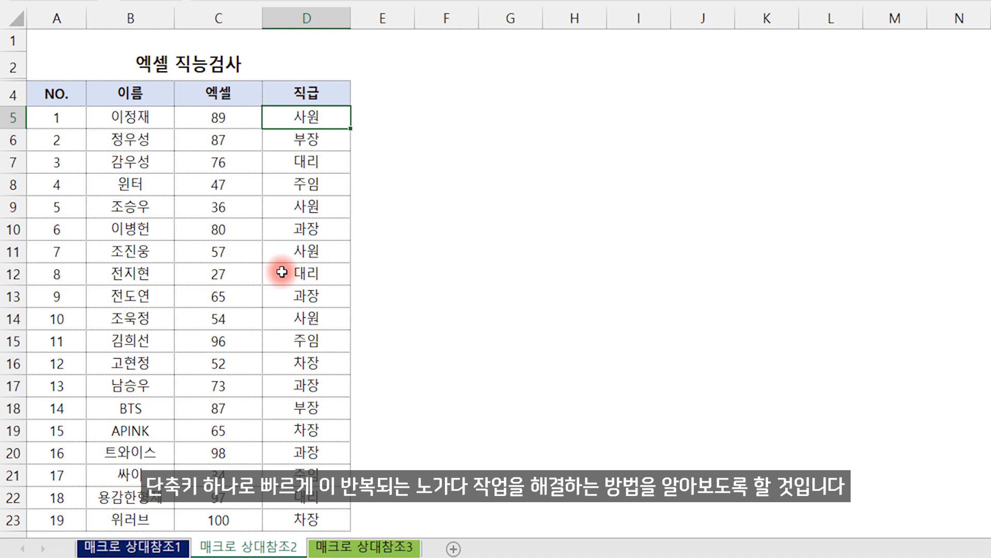
Step: Examine the stacked 이름 / 스타일 번호 and 판매가 / 총판매량 columns on sheet 매크로 상대참조3
click(352, 546)
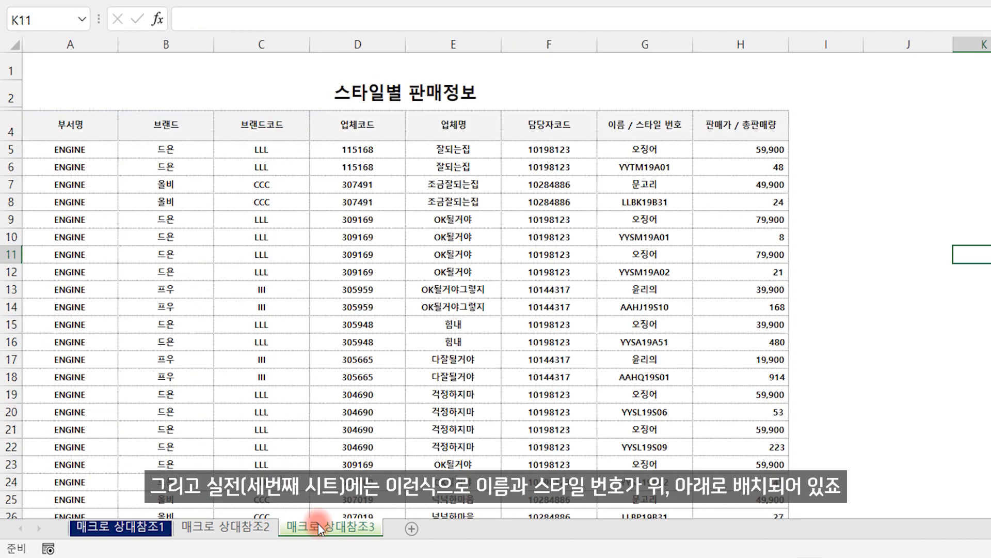
click(643, 124)
click(644, 155)
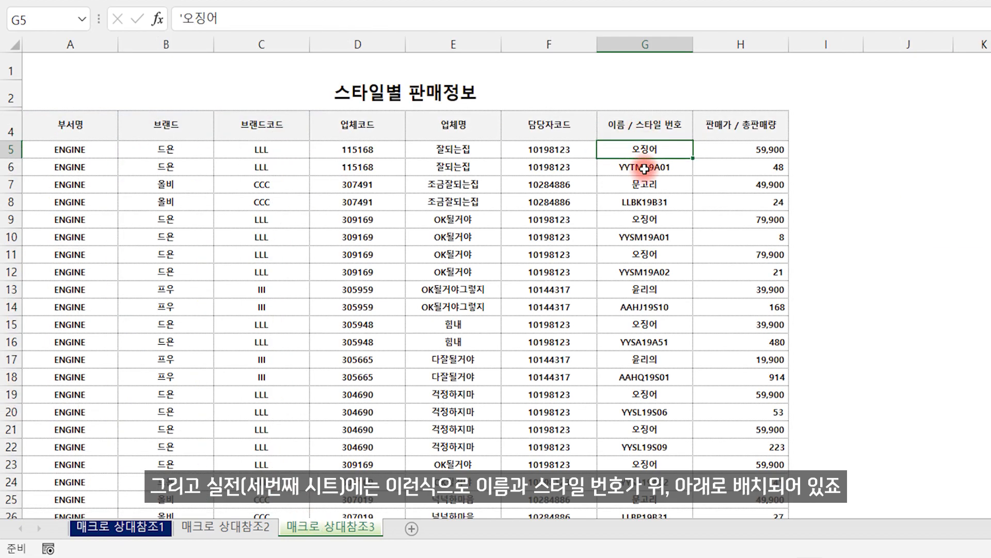
click(644, 166)
click(746, 126)
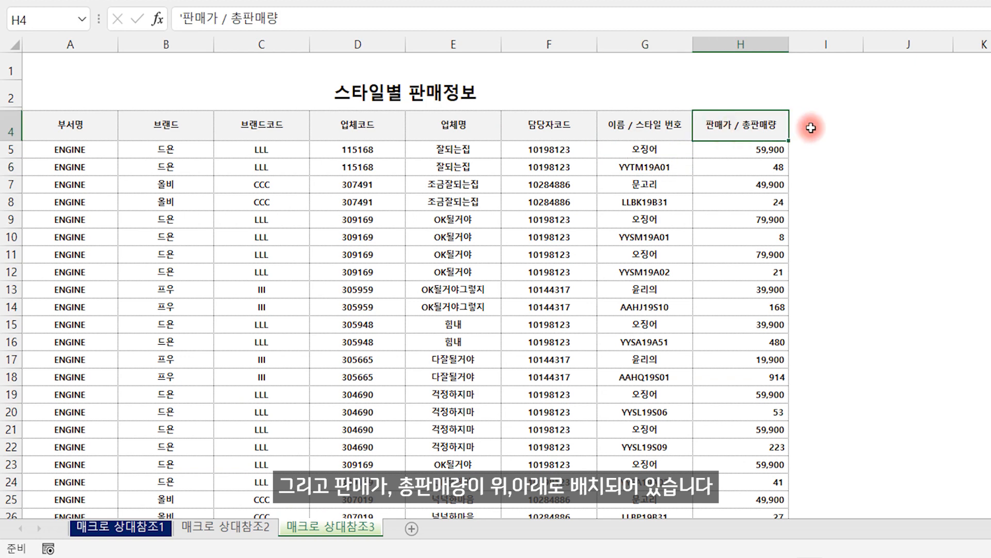
click(755, 150)
click(752, 166)
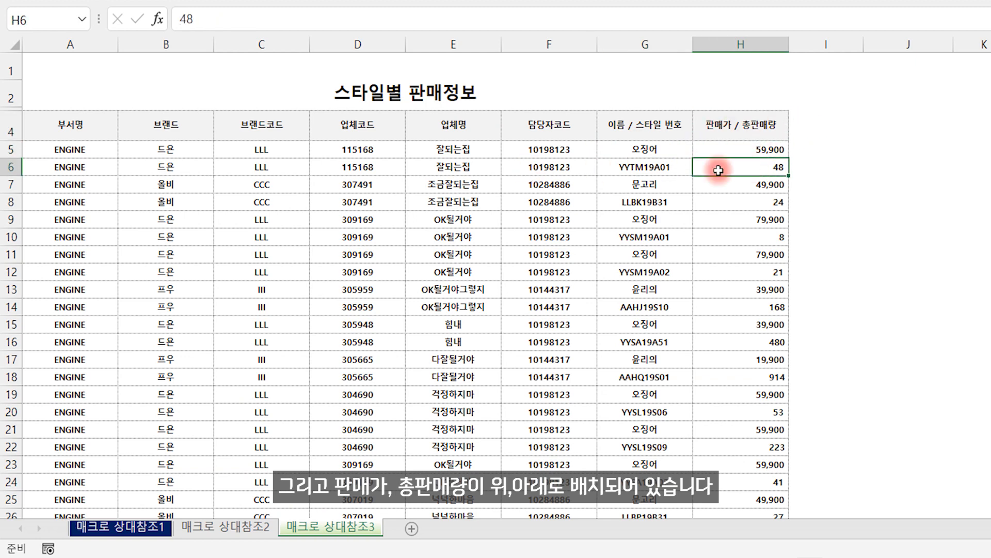
Step: Insert an empty column before 판매가 / 총판매량 and copy its formatting onto column J
right_click(738, 45)
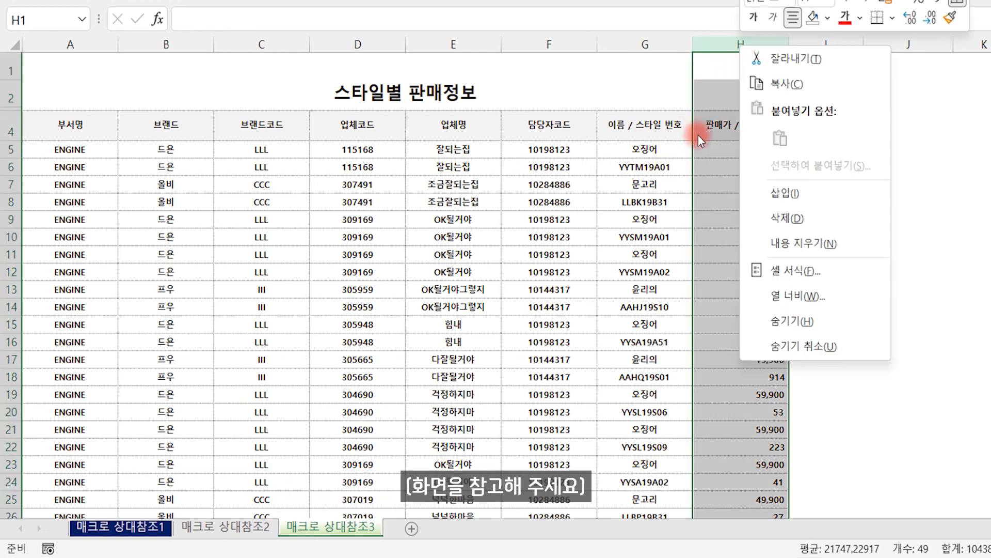
click(790, 191)
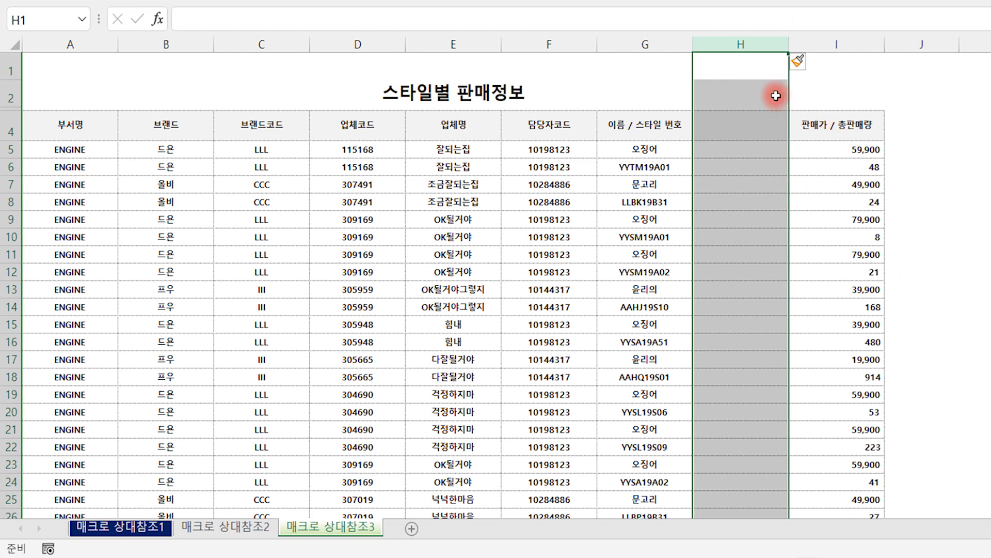
key(alt+h)
key(f)
key(p)
click(921, 45)
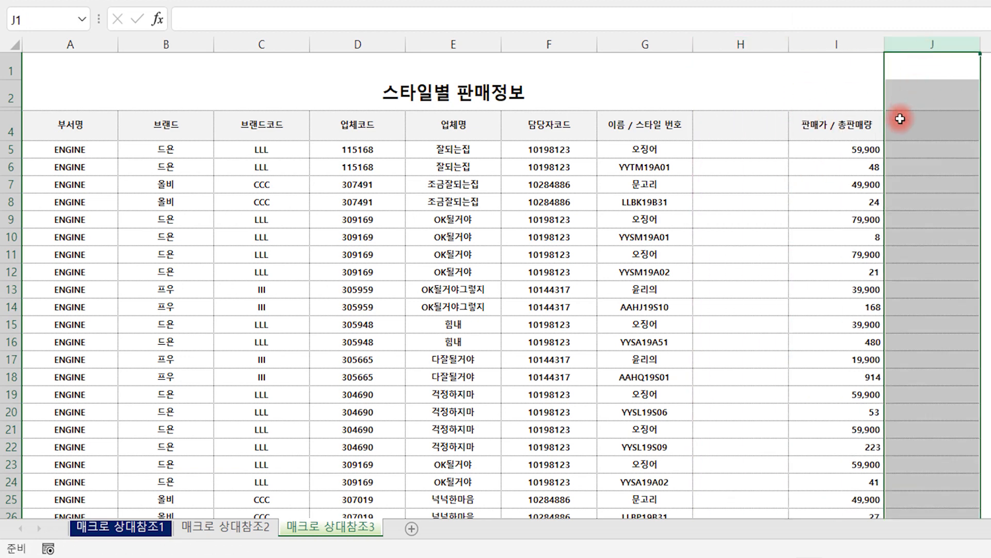
Step: Move the style number YYTM19A01 from G6 to H5 and the sales quantity 48 from I6 to J5
click(645, 130)
click(731, 130)
click(661, 149)
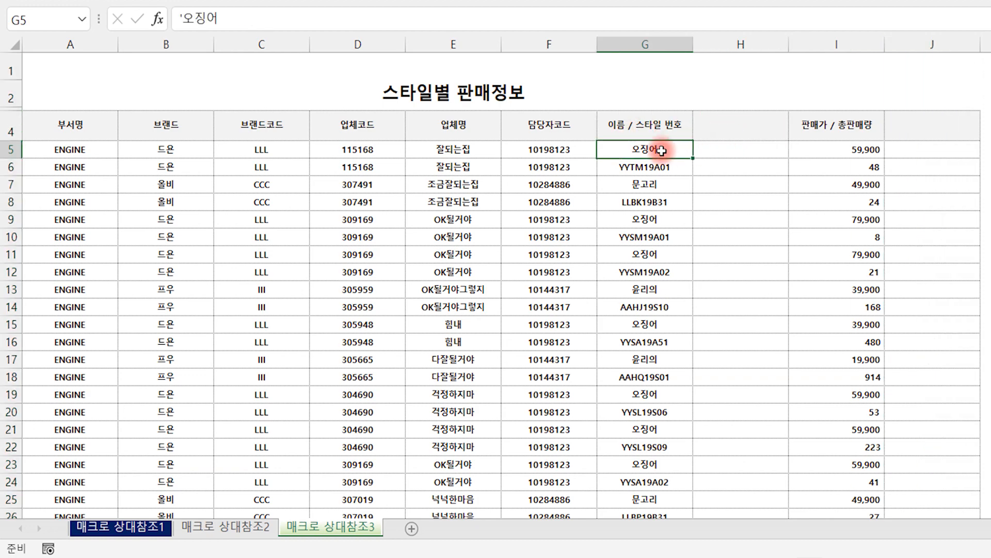
click(659, 169)
drag(660, 176, 733, 151)
click(849, 165)
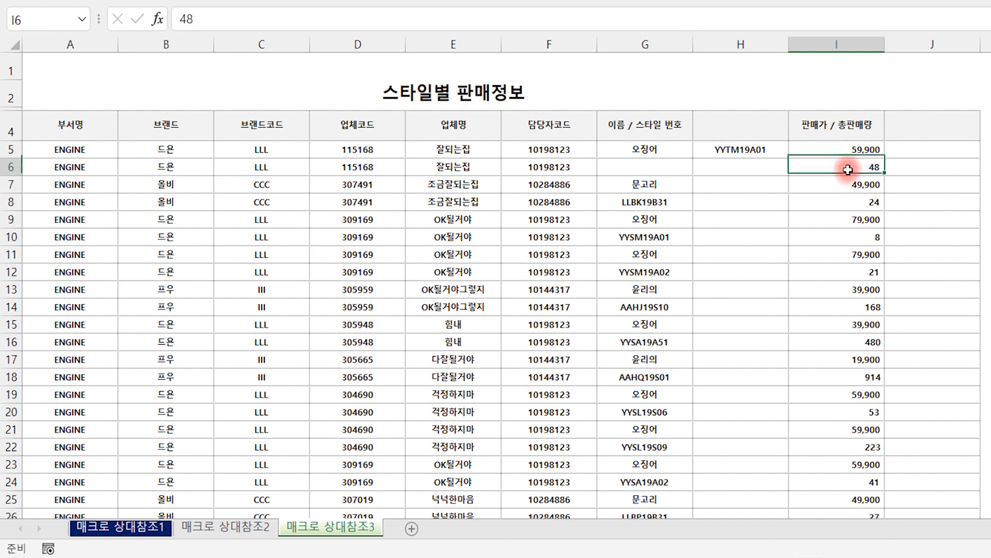
drag(850, 176, 934, 149)
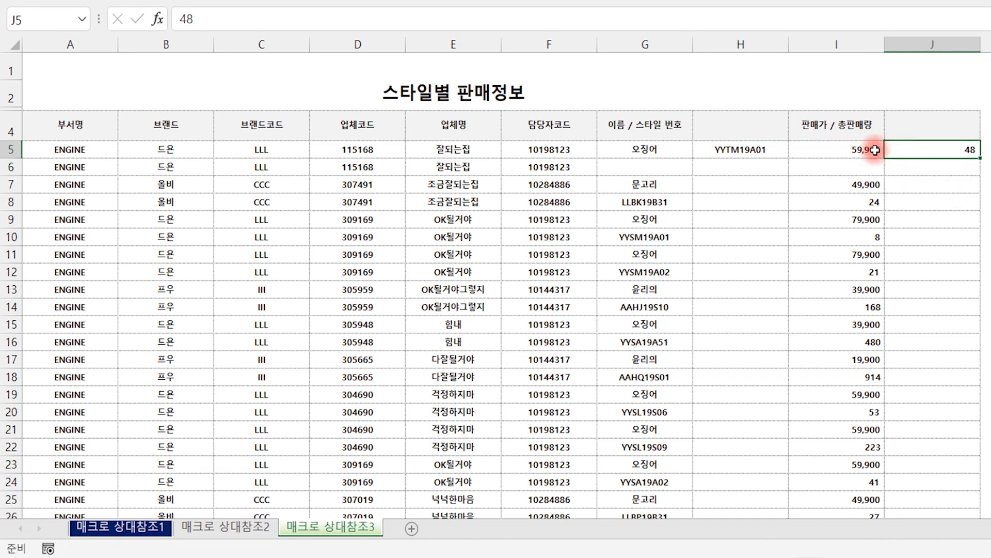
Step: Delete the leftover row 6 whose style number and quantity cells have been emptied
right_click(9, 166)
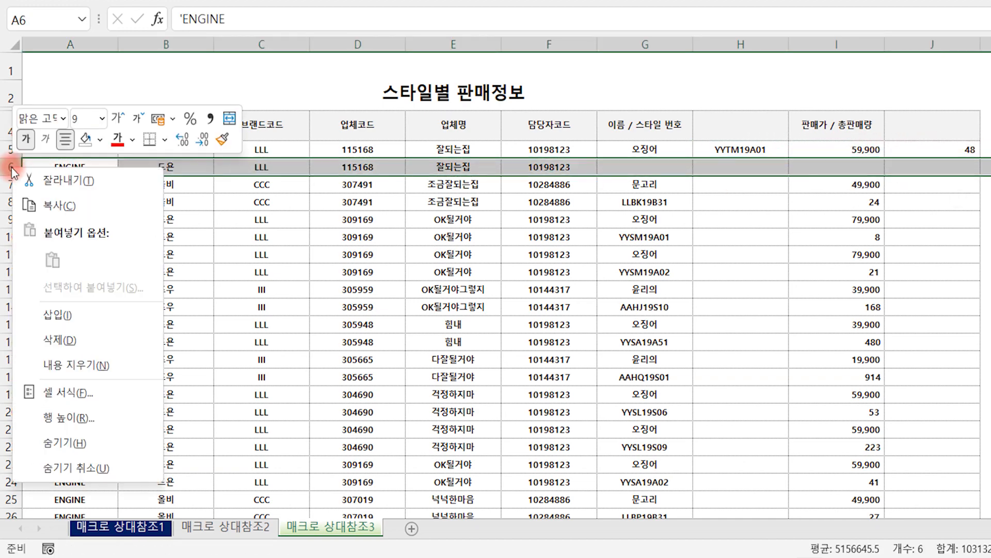
click(67, 339)
click(445, 273)
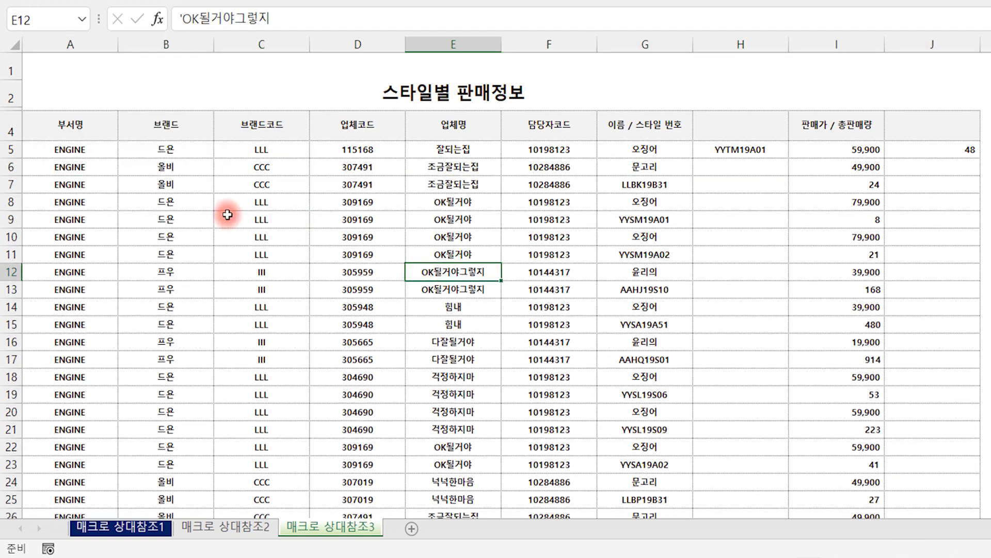
Step: Examine the paired rows with identical brand, vendor and manager fields through to the end of the table
drag(166, 166, 171, 220)
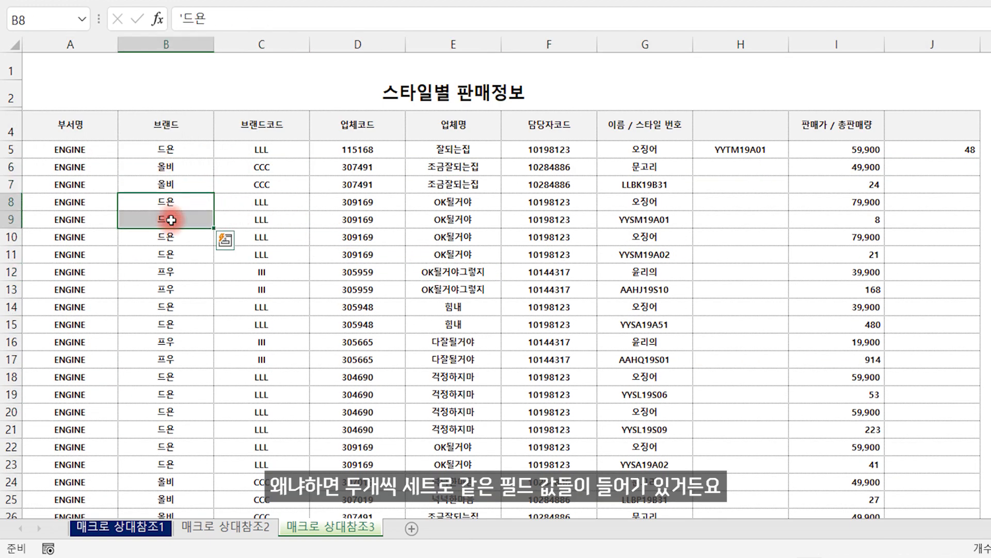
drag(436, 206, 434, 218)
click(538, 207)
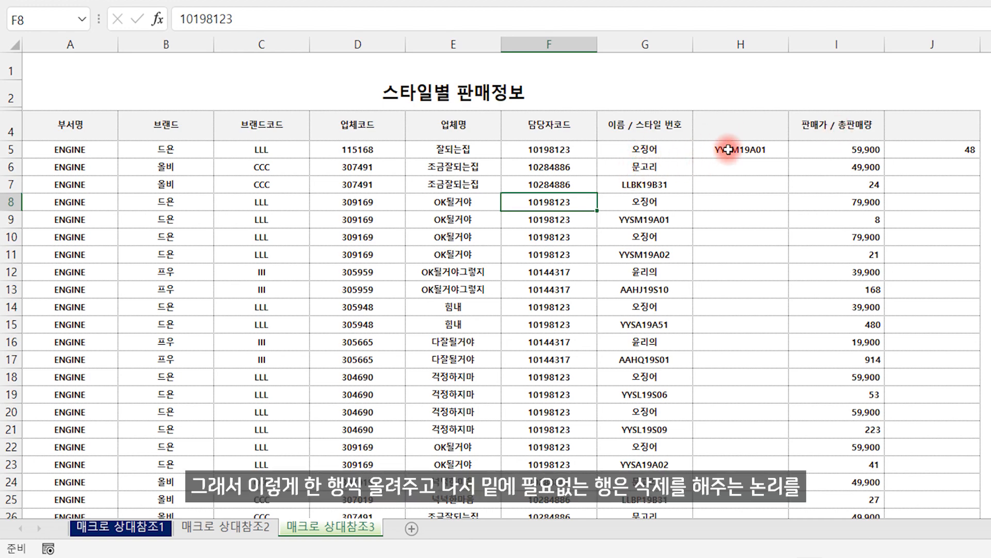
click(652, 151)
scroll(670, 398, down, 9)
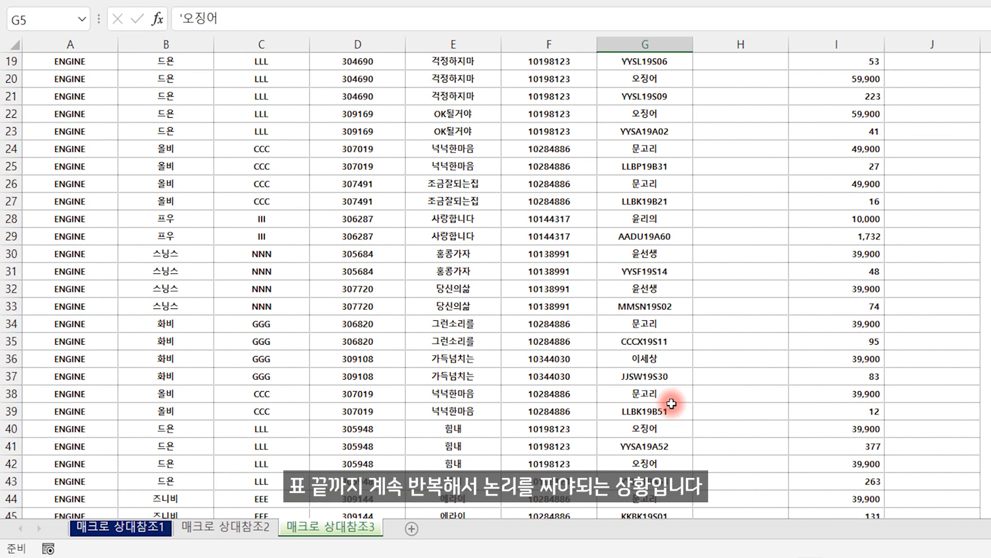
scroll(671, 403, down, 3)
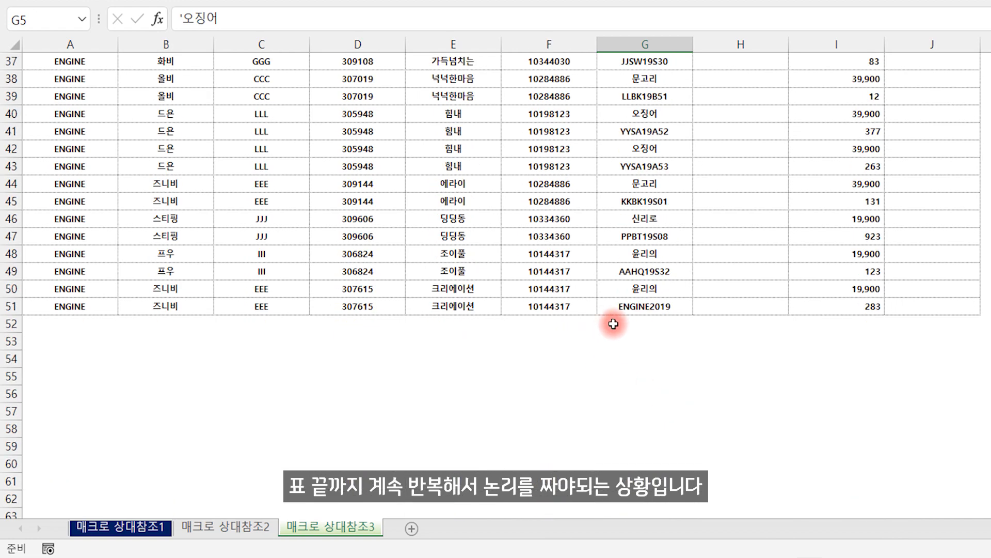
scroll(646, 324, up, 12)
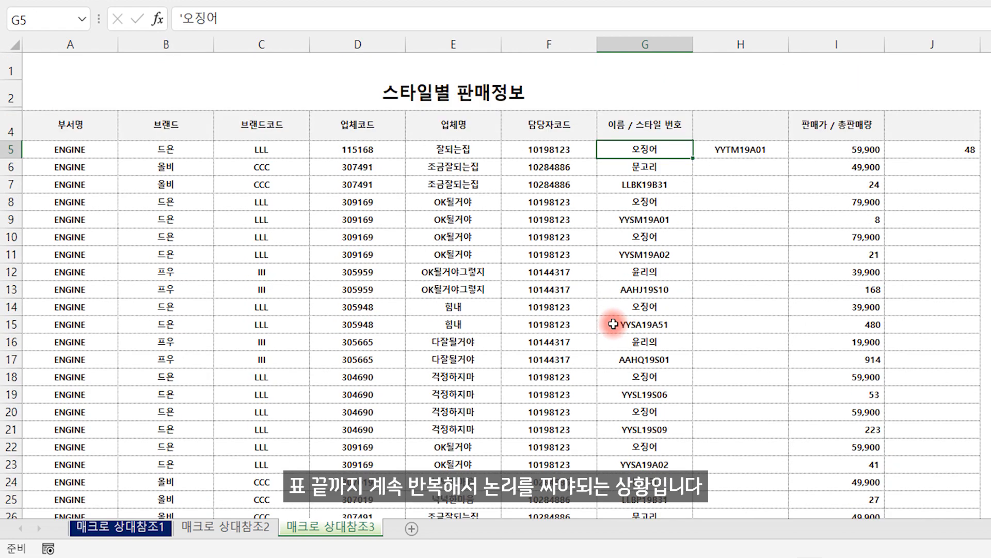
Step: Move the style number LLBK19B31 from G7 to H6 and the sales quantity 24 from I7 to J6
click(659, 186)
drag(658, 186, 753, 168)
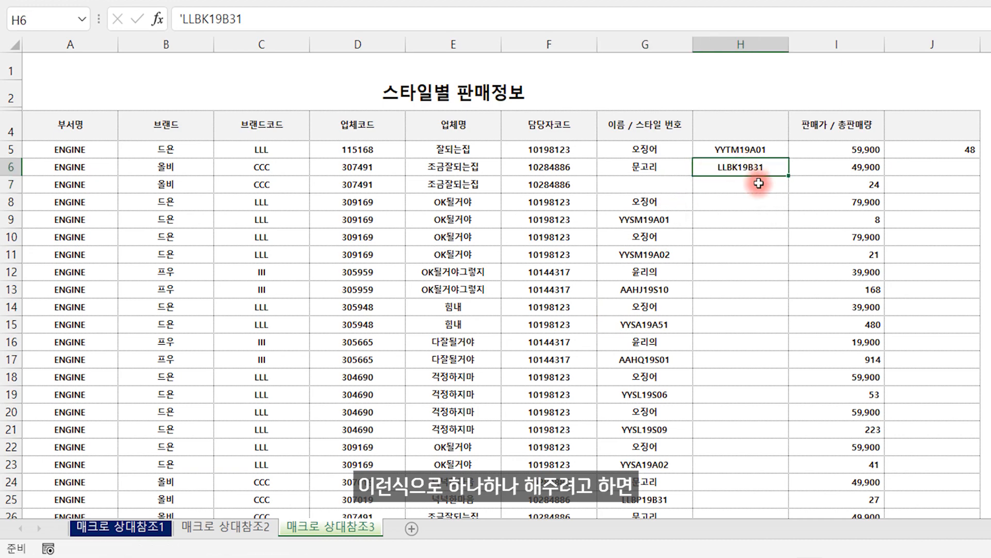
click(873, 187)
drag(881, 185, 923, 167)
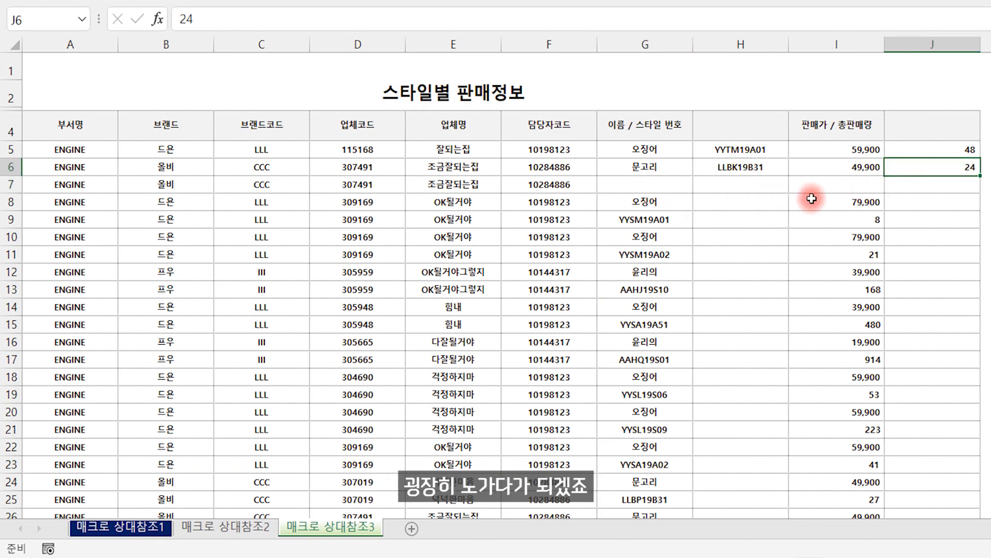
Step: Cut and paste the style number YYSM19A01 from G9 to H8 and the sales quantity 8 from I9 to J8
click(669, 220)
key(ctrl+x)
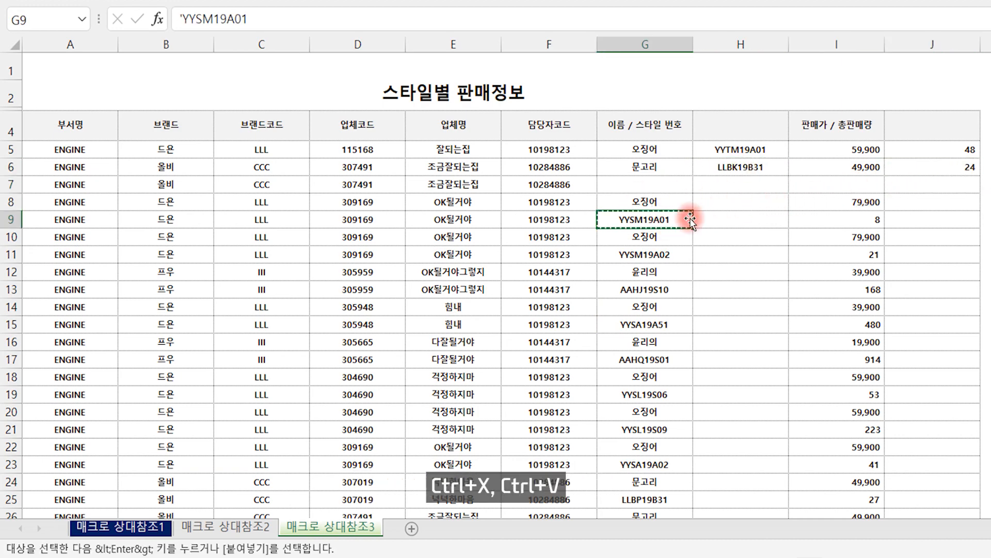
click(733, 202)
key(ctrl+v)
click(870, 221)
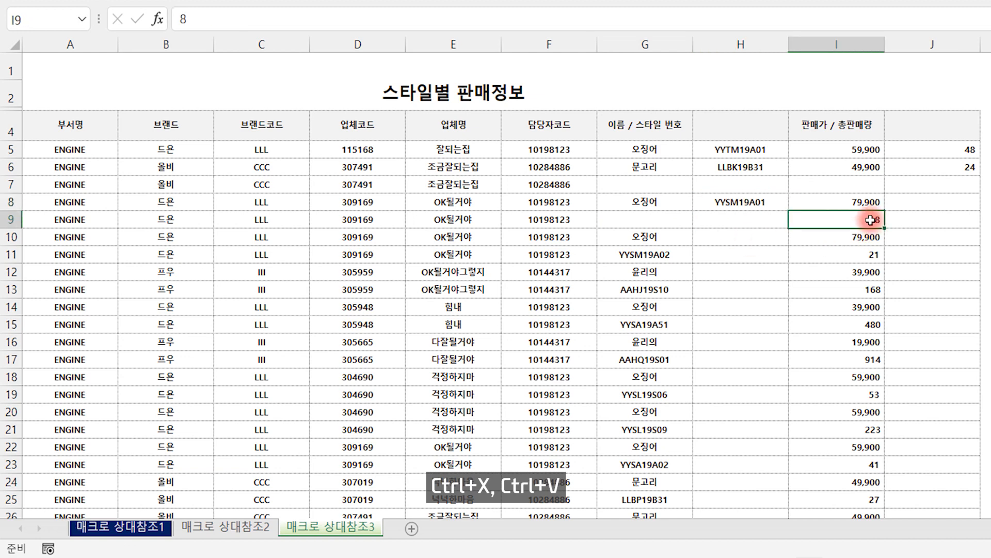
key(ctrl+x)
click(954, 212)
key(ctrl+v)
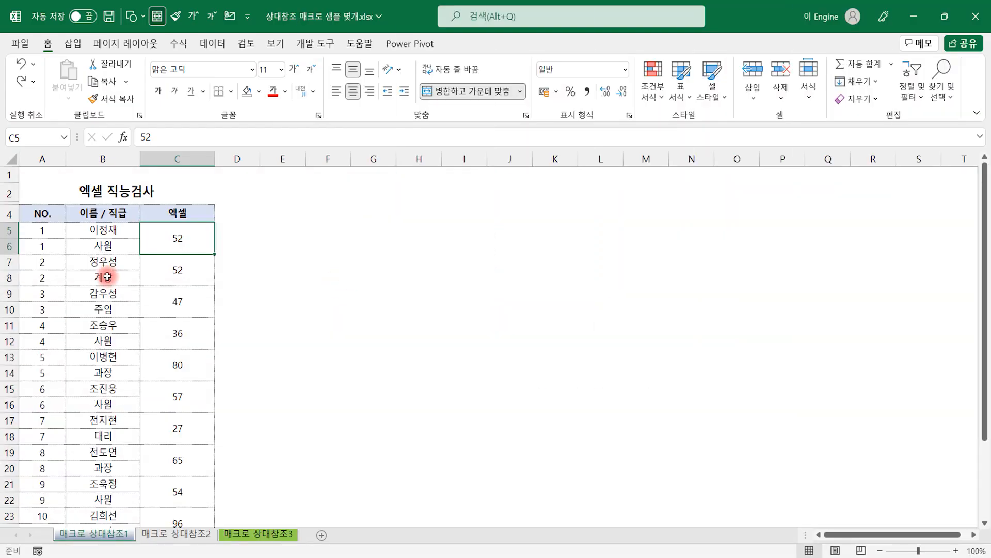
Step: On sheet 매크로 상대참조1, make sure 개발 도구 is enabled in the ribbon customization options and show its commands
click(349, 278)
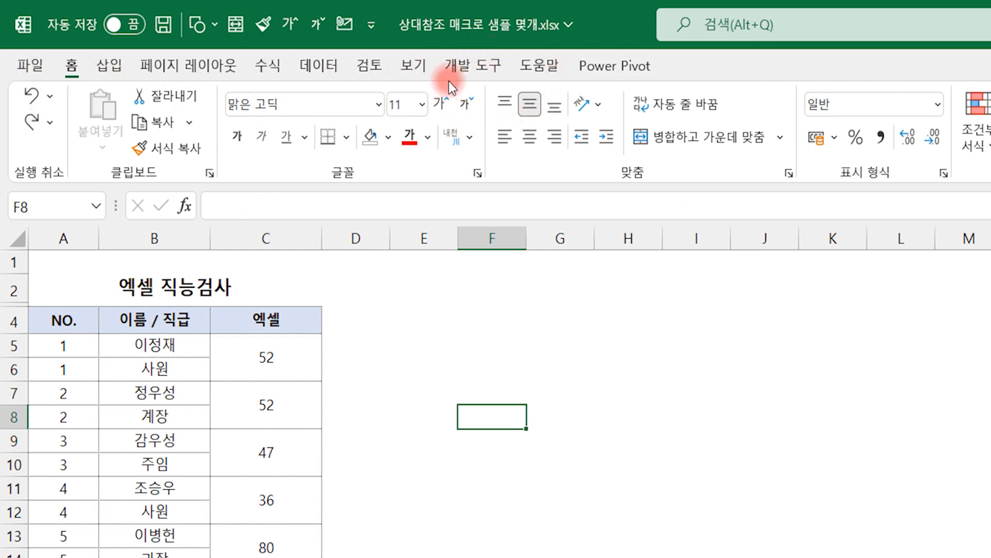
right_click(412, 70)
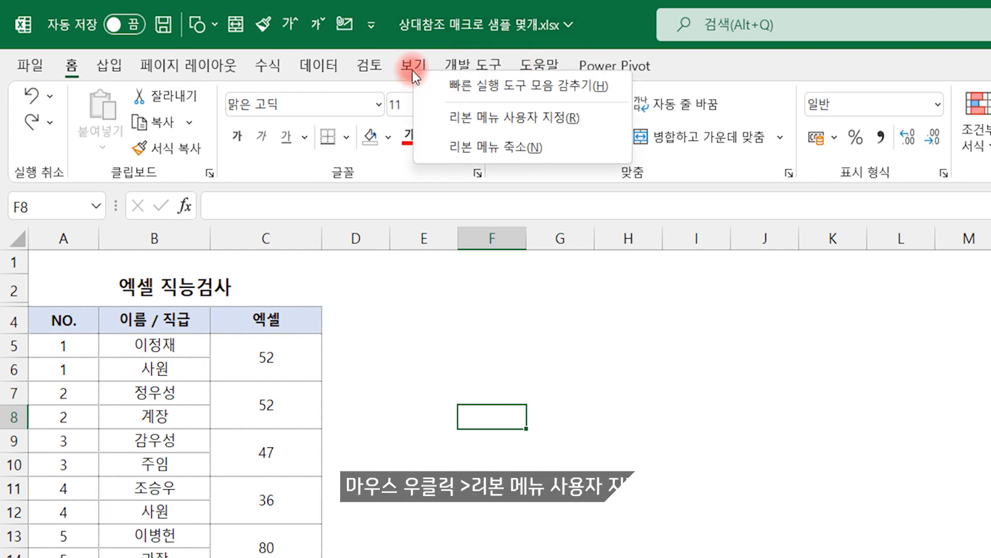
click(498, 116)
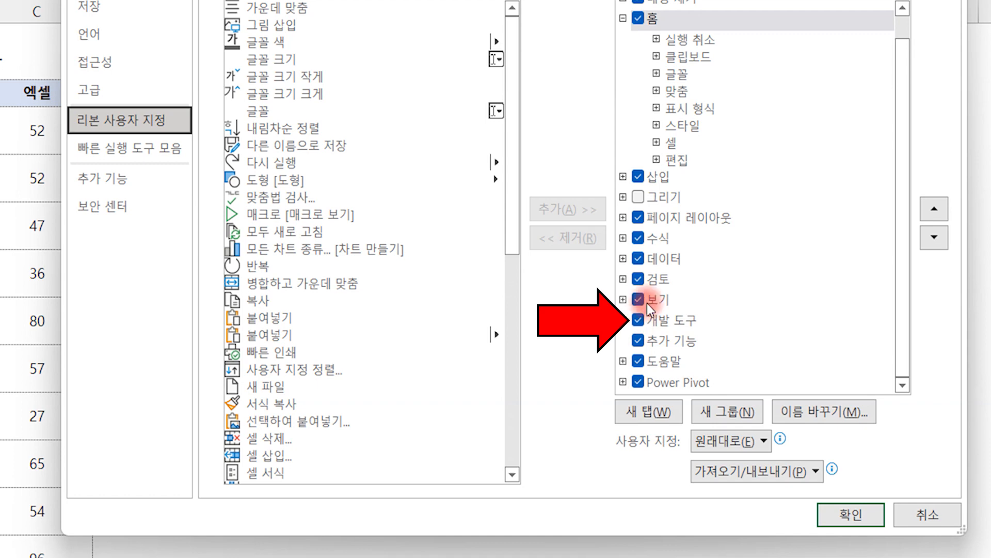
click(847, 517)
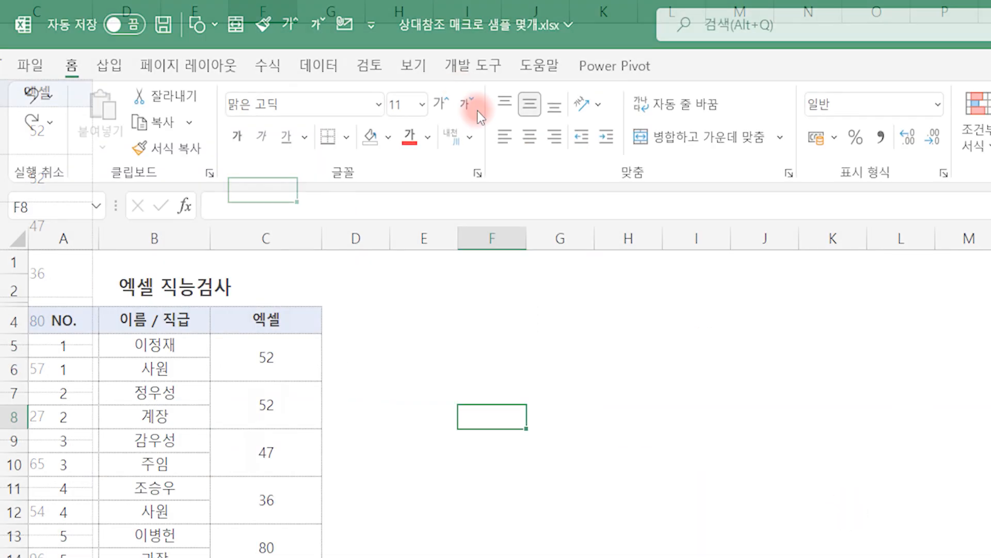
click(465, 64)
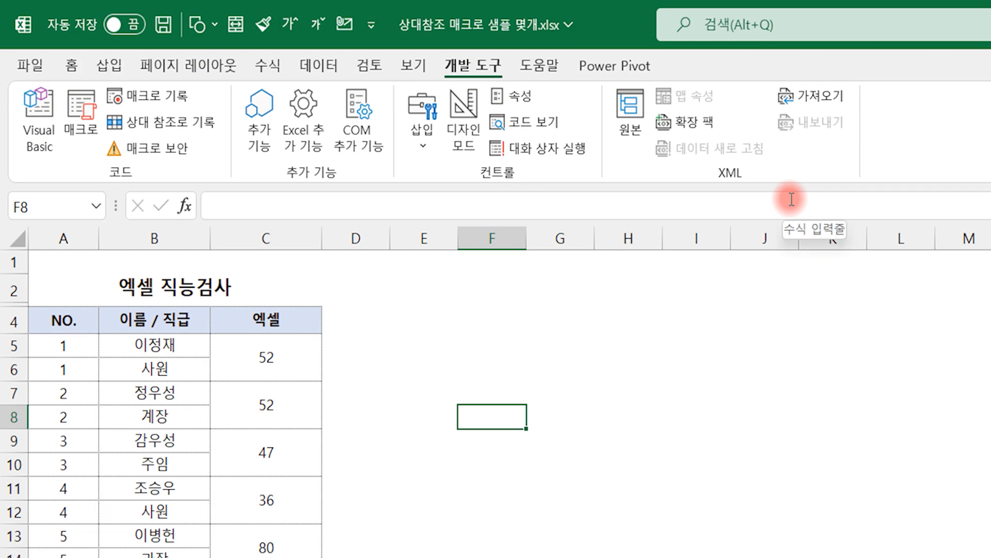
Step: Turn on relative-reference recording for macros
click(207, 126)
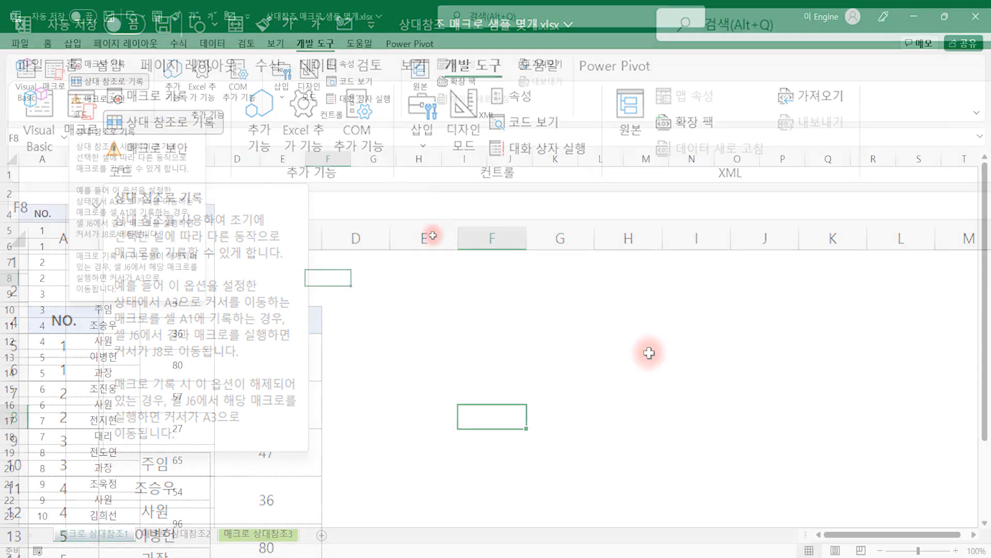
click(370, 216)
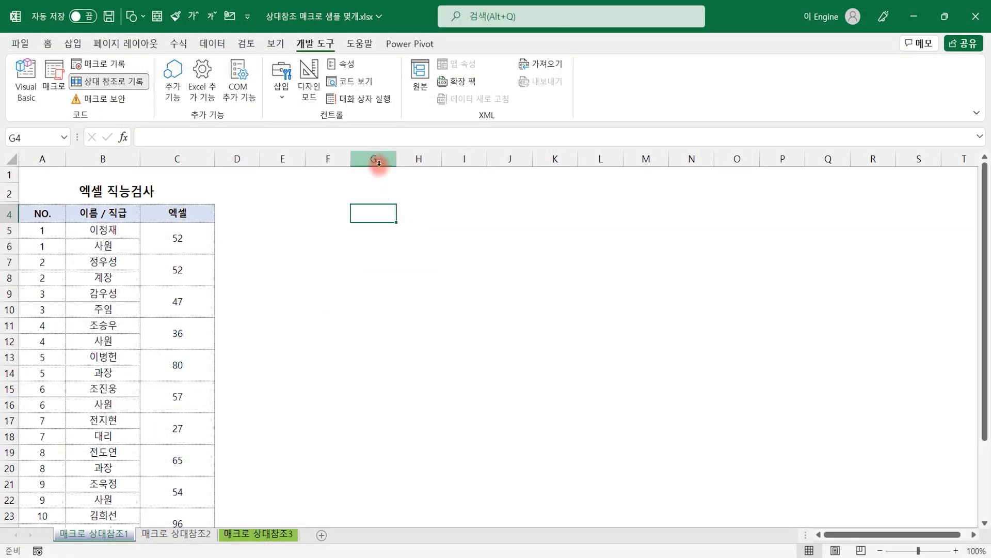
click(507, 209)
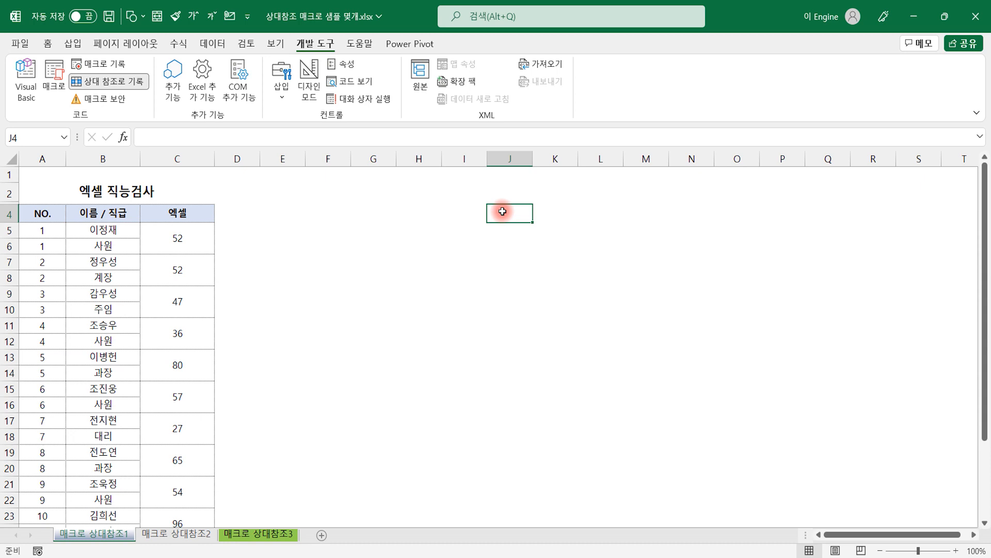
click(513, 290)
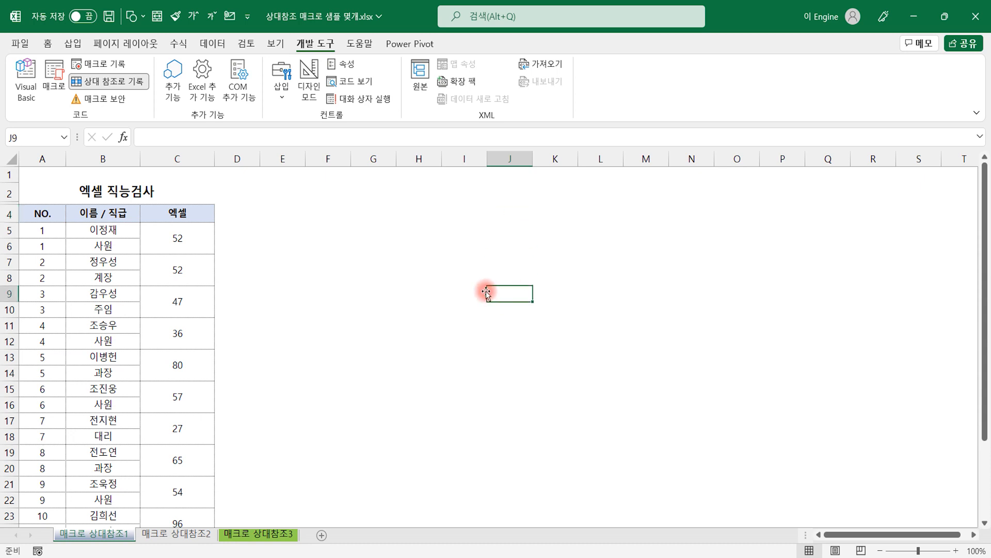
click(508, 308)
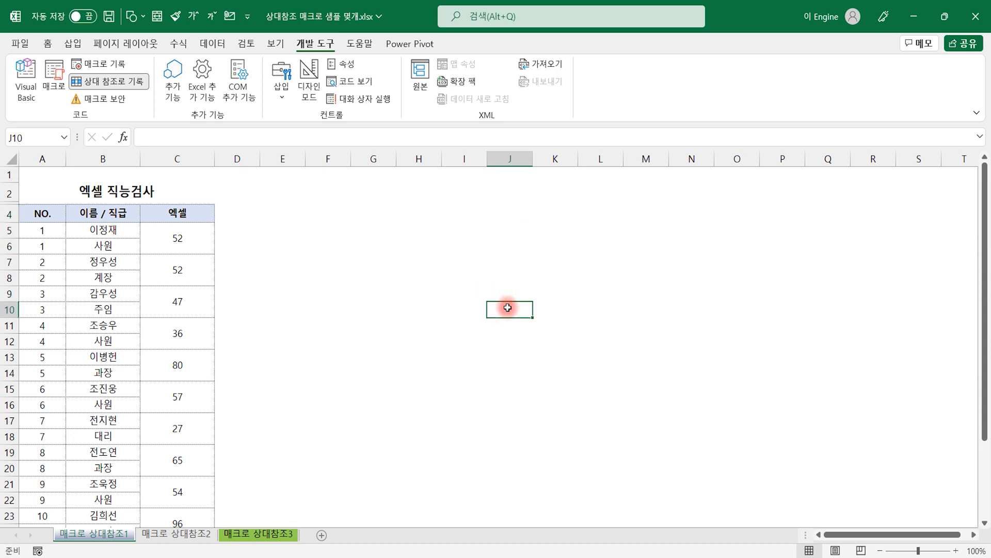
click(767, 376)
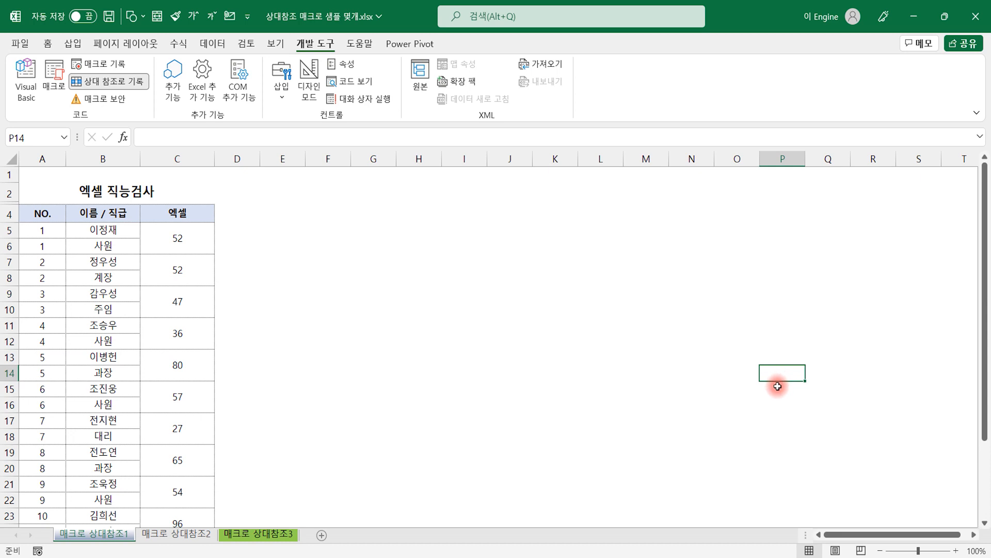
click(777, 386)
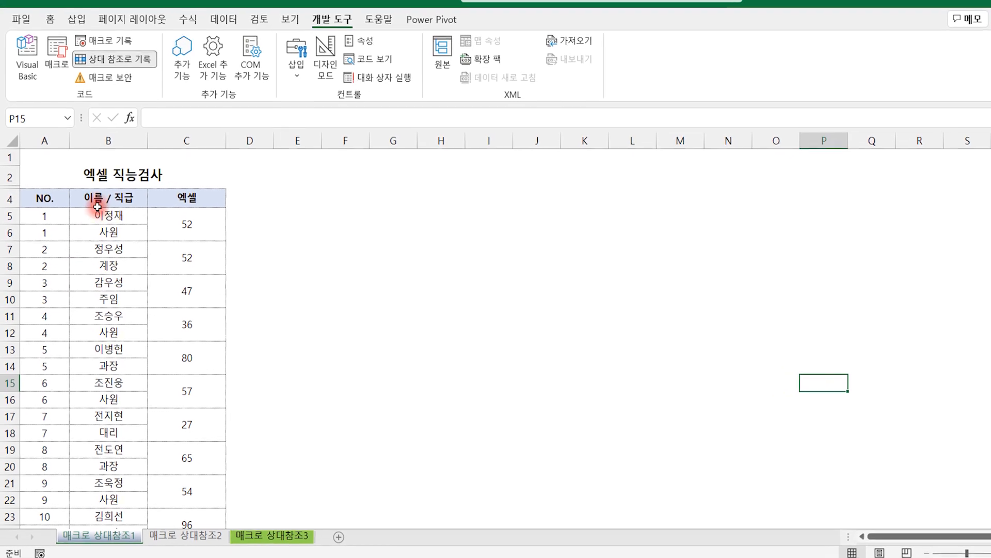
click(124, 176)
click(124, 191)
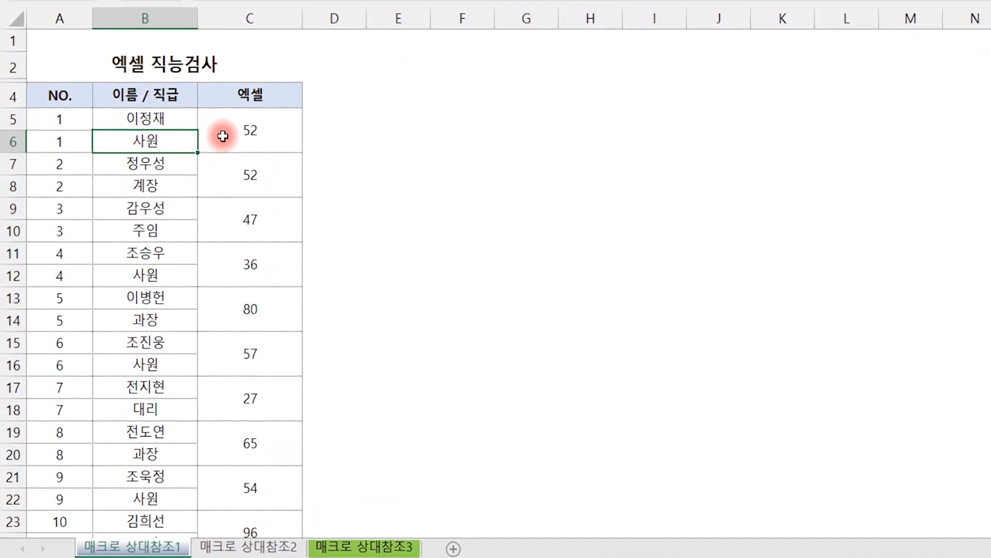
click(248, 131)
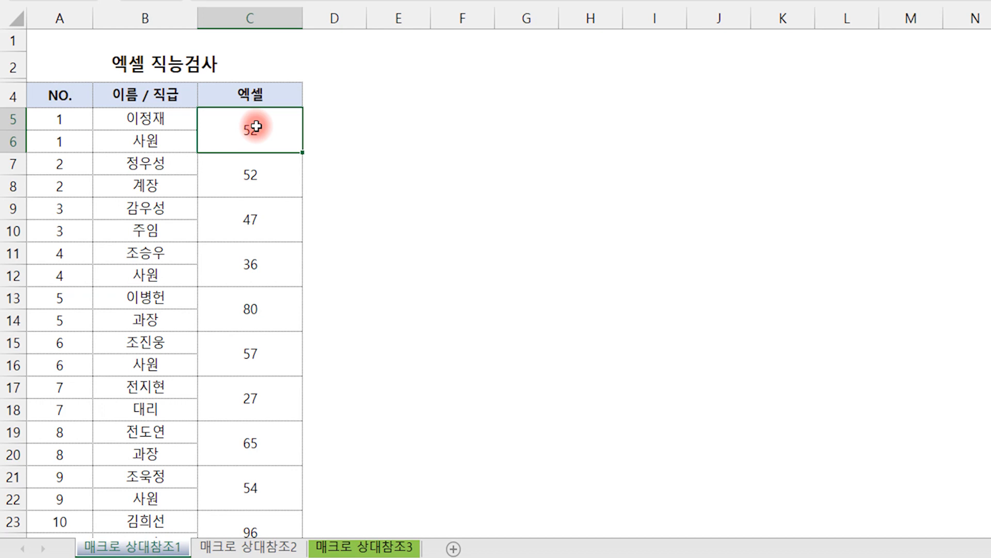
Step: Move the job title 사원 from B6 to D5 and delete the emptied row 6
click(142, 141)
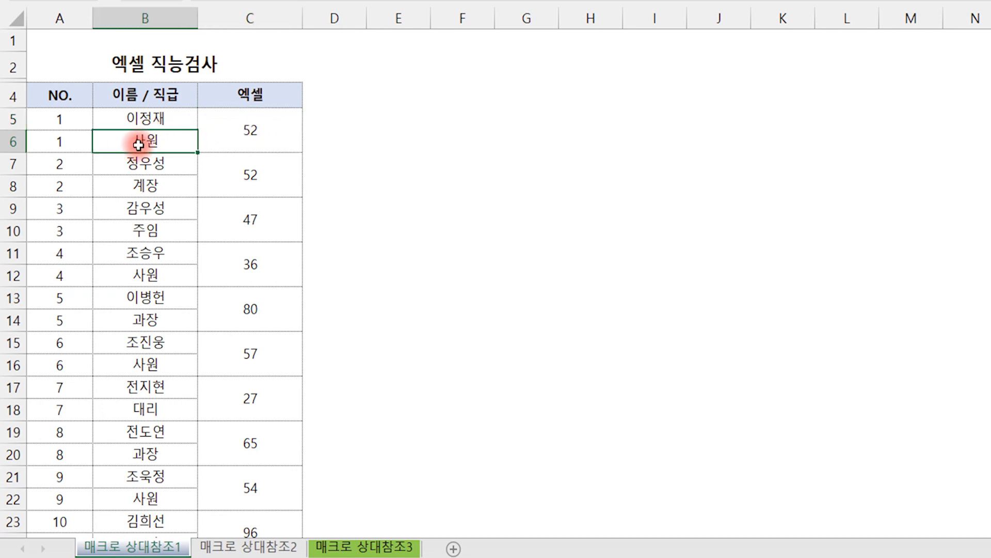
drag(161, 144, 333, 118)
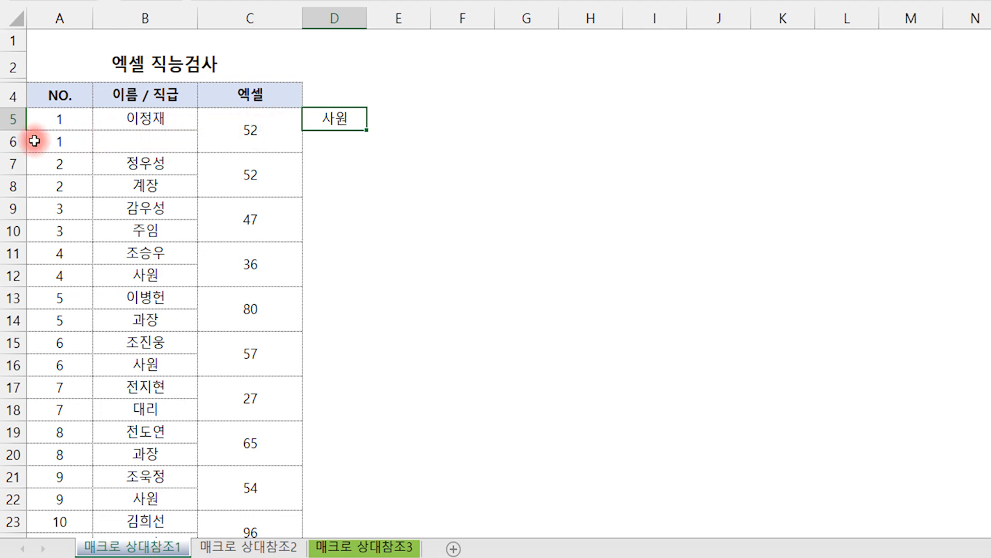
click(16, 141)
right_click(23, 142)
click(111, 325)
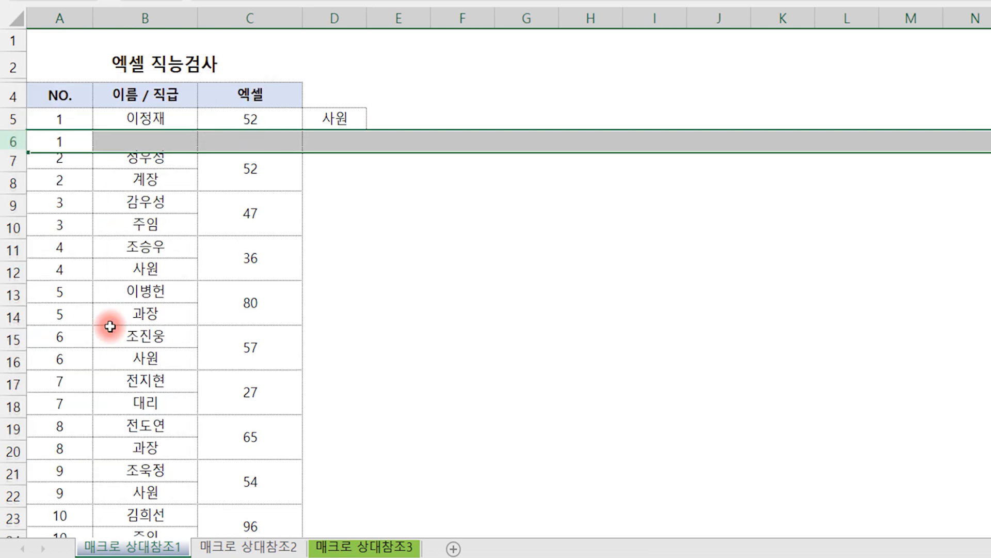
Step: Move the job title 계장 from B7 to D6 and delete row 7
click(222, 228)
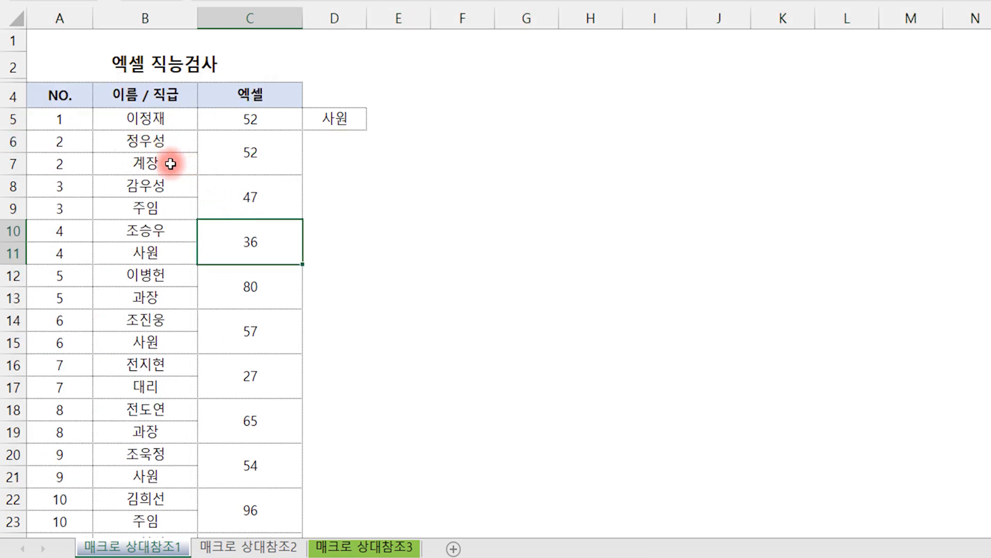
click(167, 164)
drag(163, 176, 326, 145)
right_click(15, 164)
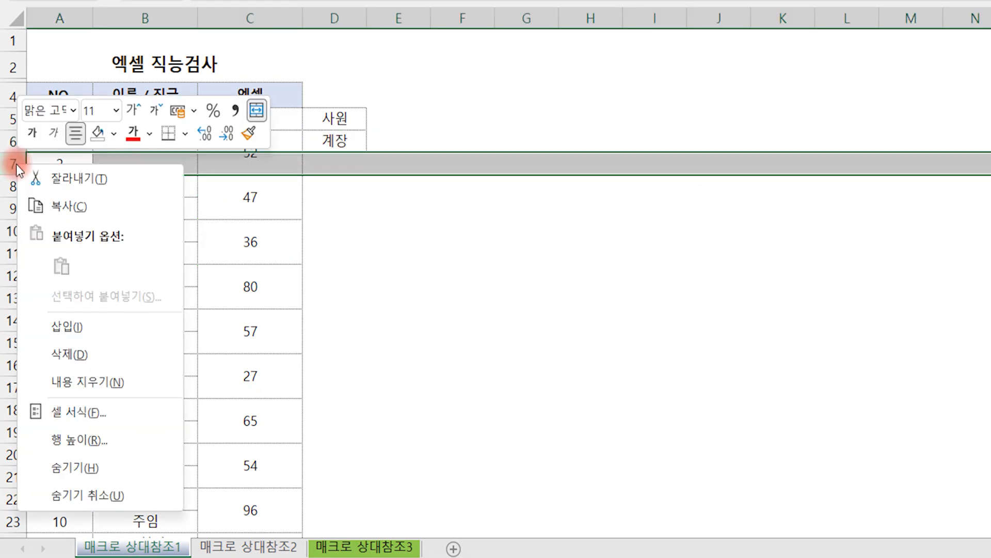
click(106, 354)
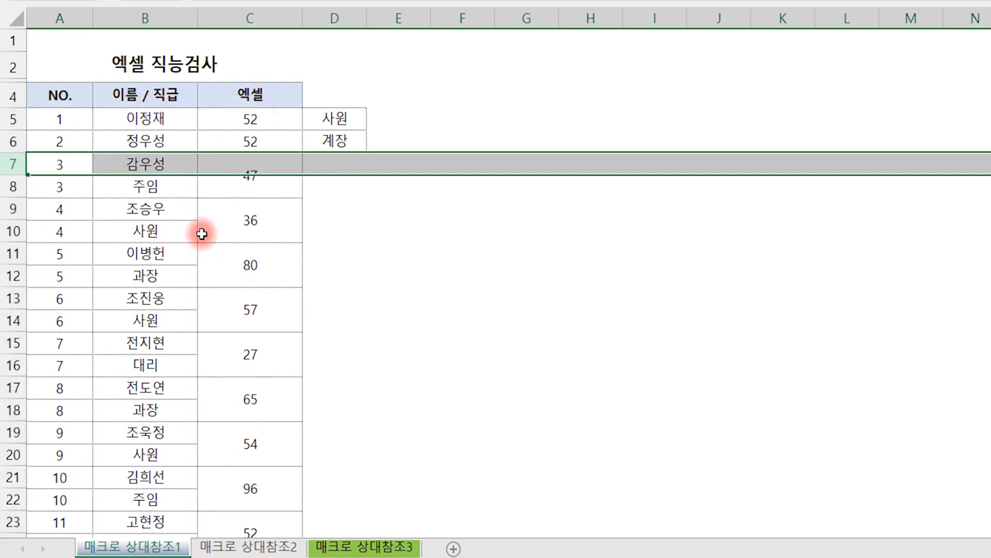
Step: Undo the two manual job title moves and the two row deletions
click(222, 244)
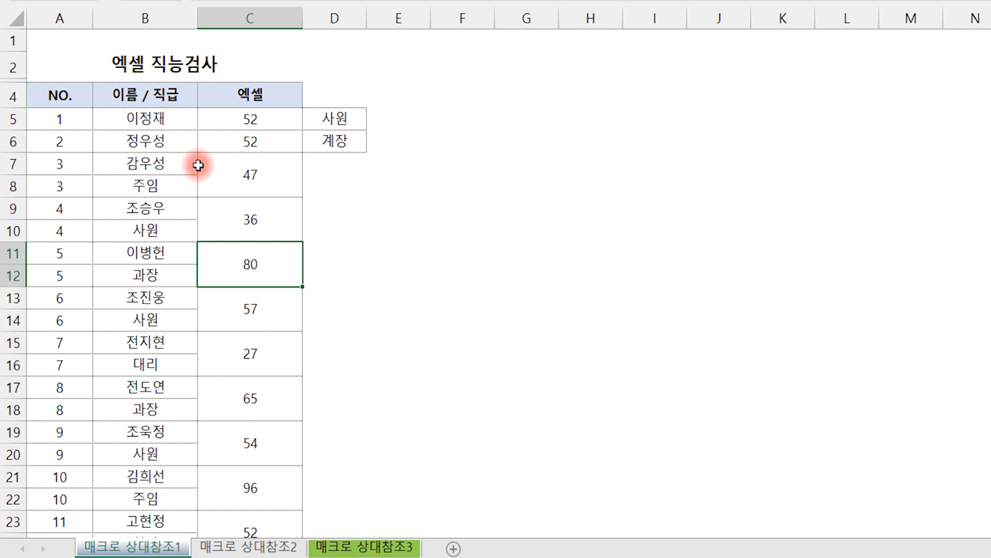
key(ctrl+z)
key(ctrl+z)
key(ctrl+z)
key(ctrl+z)
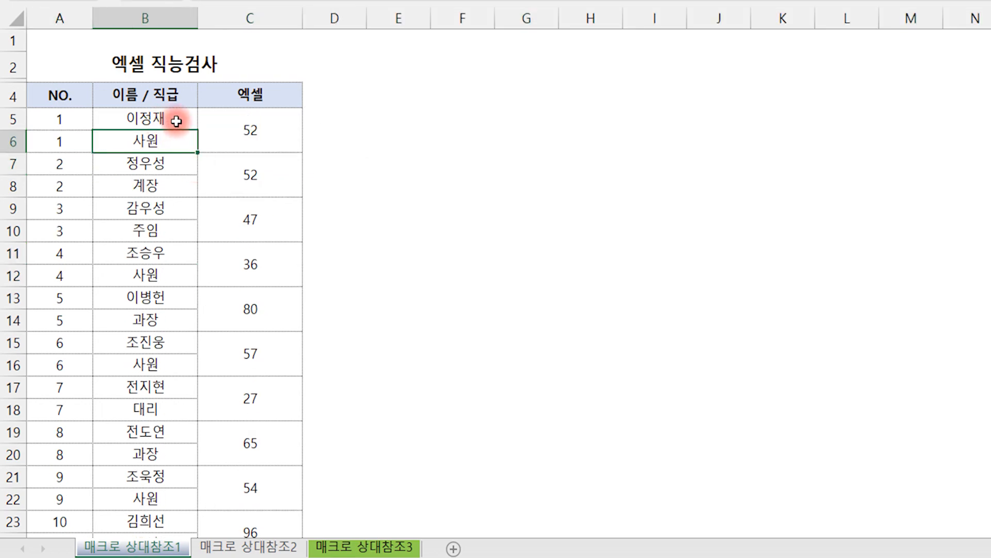
Step: Start recording a macro from B5 named 병합해제 with shortcut Ctrl+r, stored in 현재 통합 문서
click(152, 121)
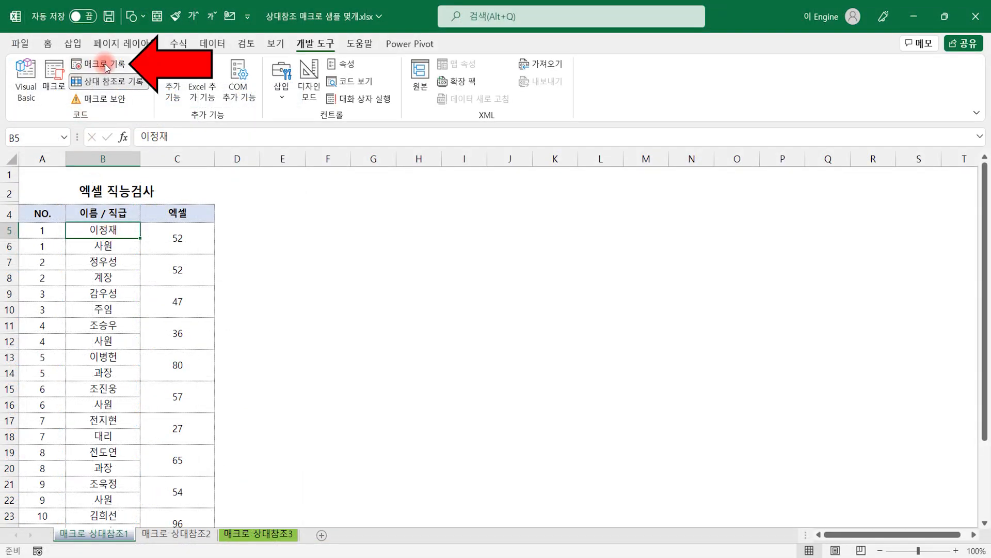
click(101, 67)
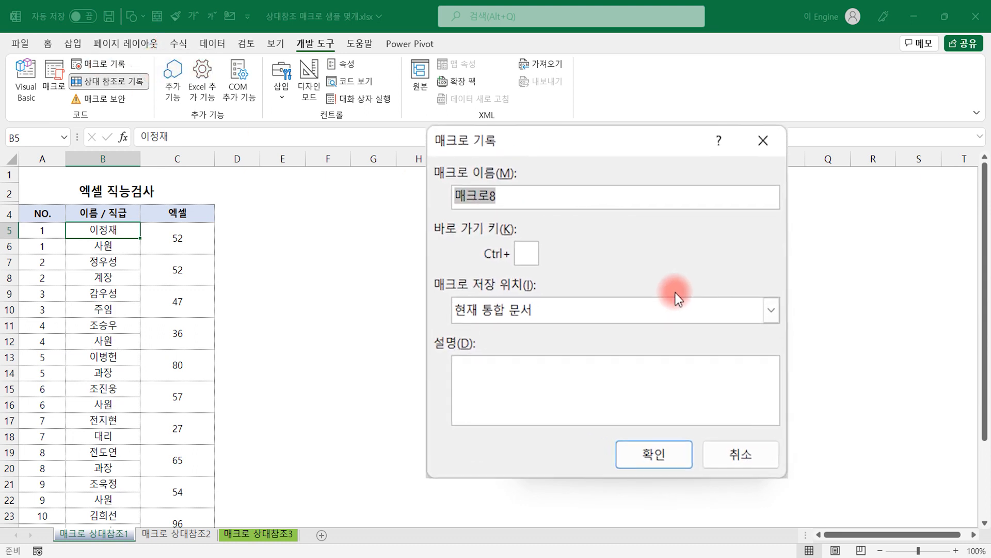
text(벼)
text(합해제)
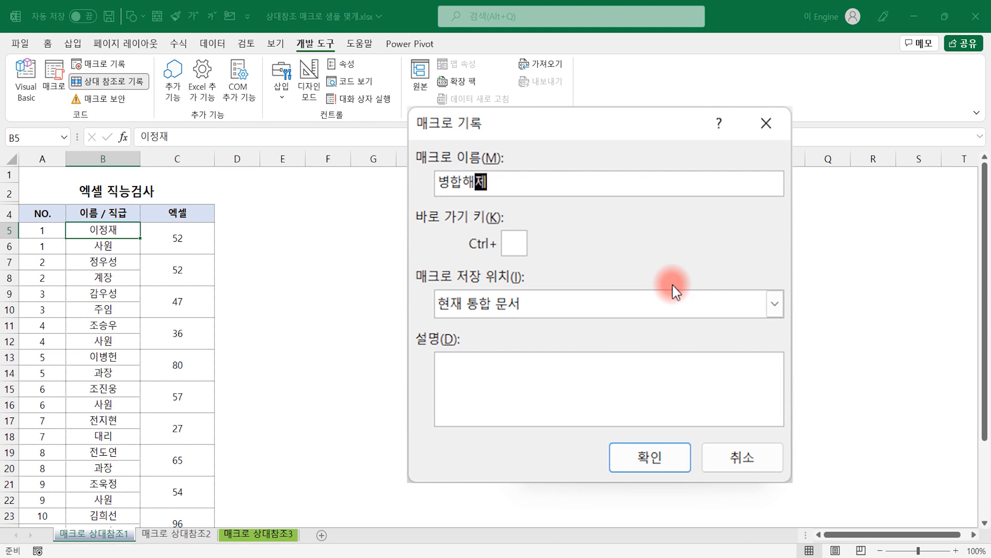
click(514, 244)
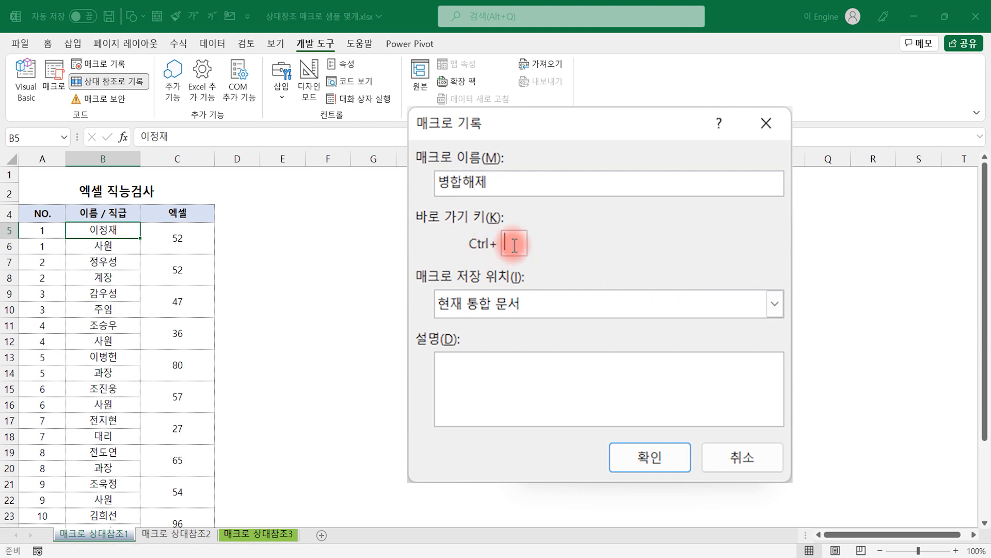
text(r)
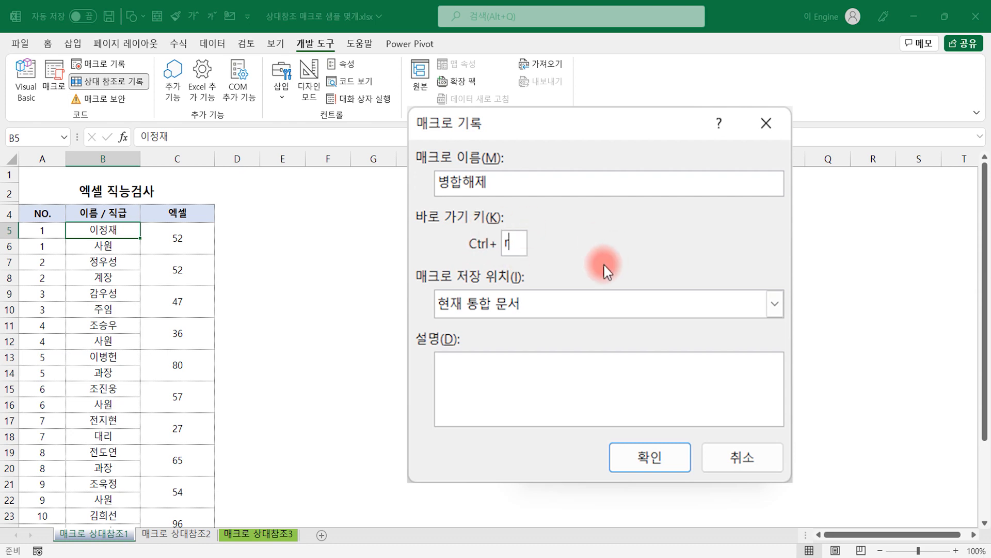
click(652, 457)
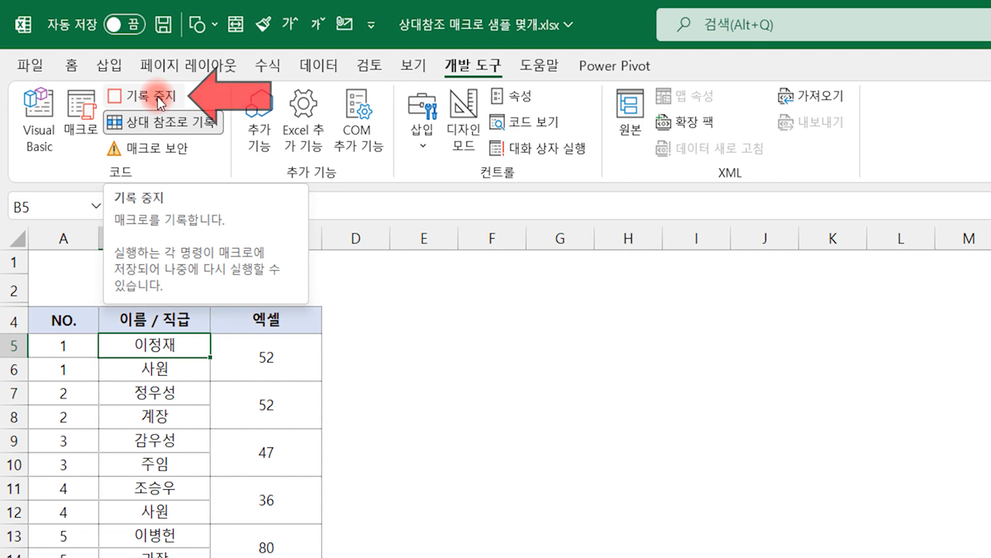
Step: Record unmerging the first score cell, C5:C6, in the 엑셀 column
key(Right)
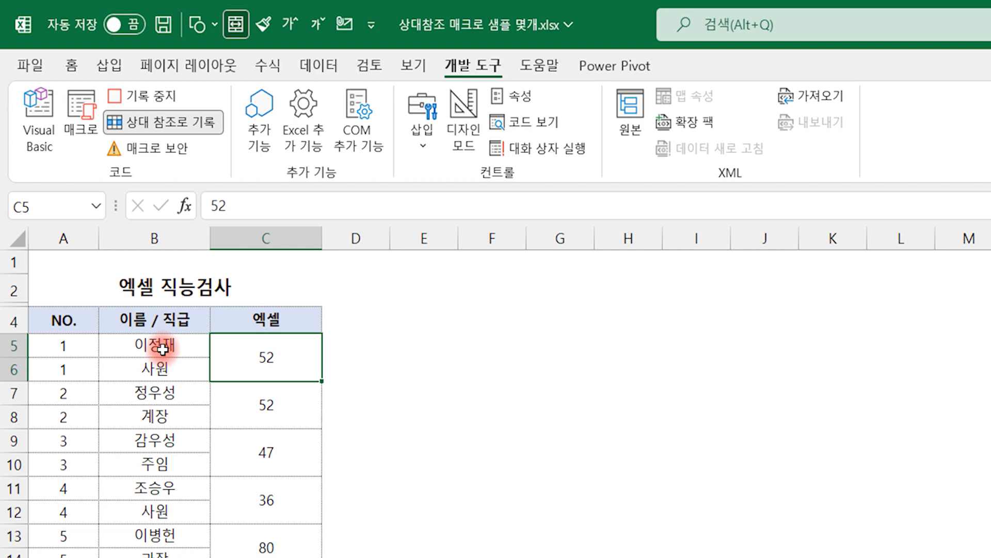
click(69, 62)
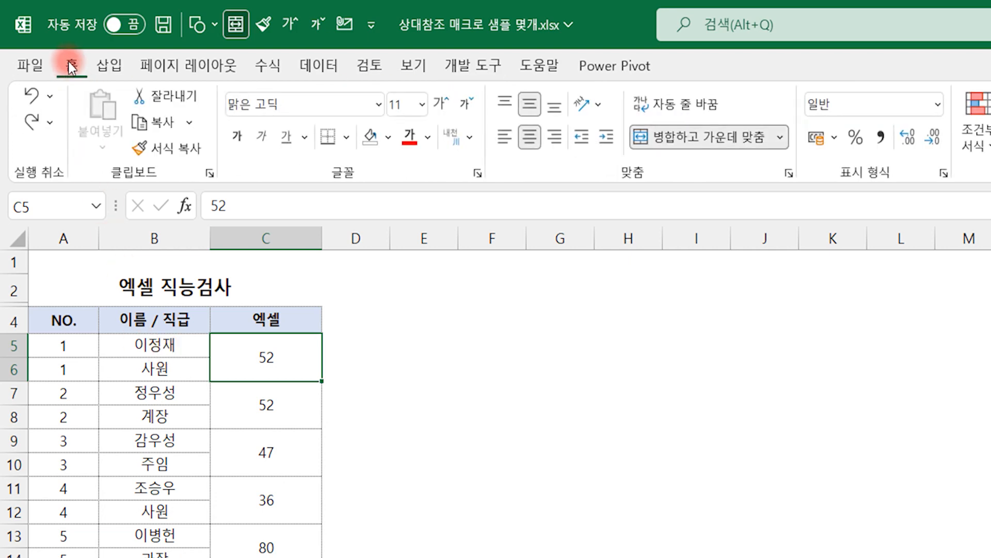
click(683, 140)
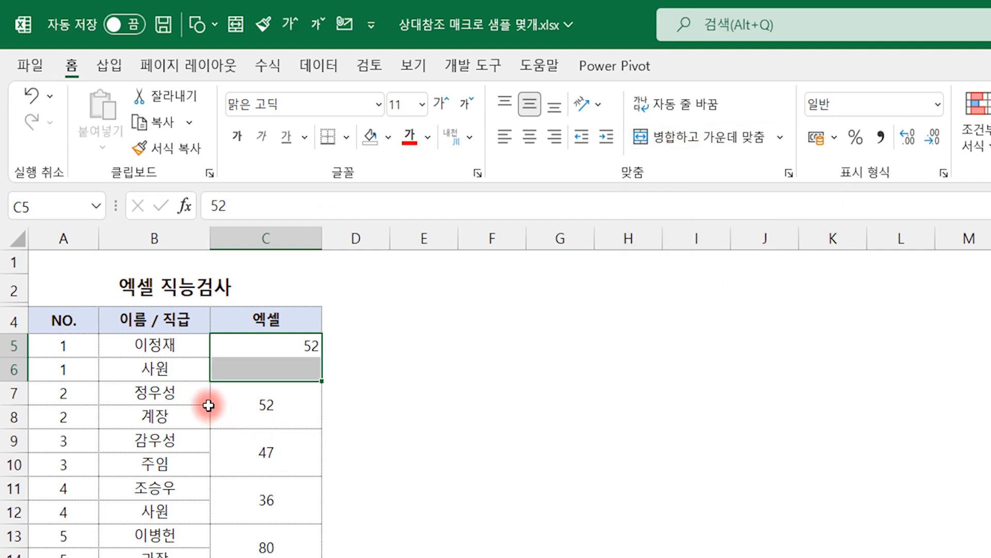
Step: Record moving the job title 사원 from B6 to D5 and deleting the leftover row 6
click(173, 368)
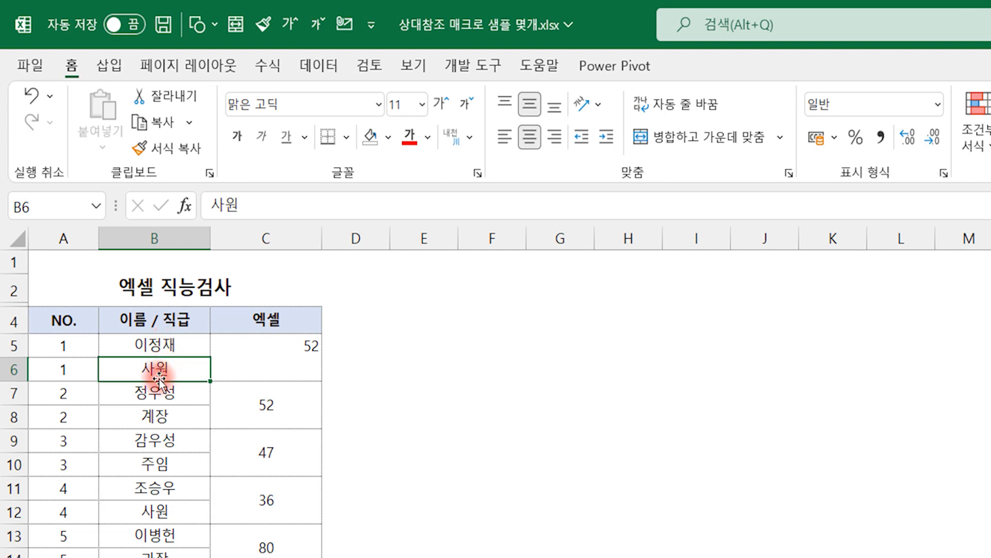
drag(158, 380, 348, 346)
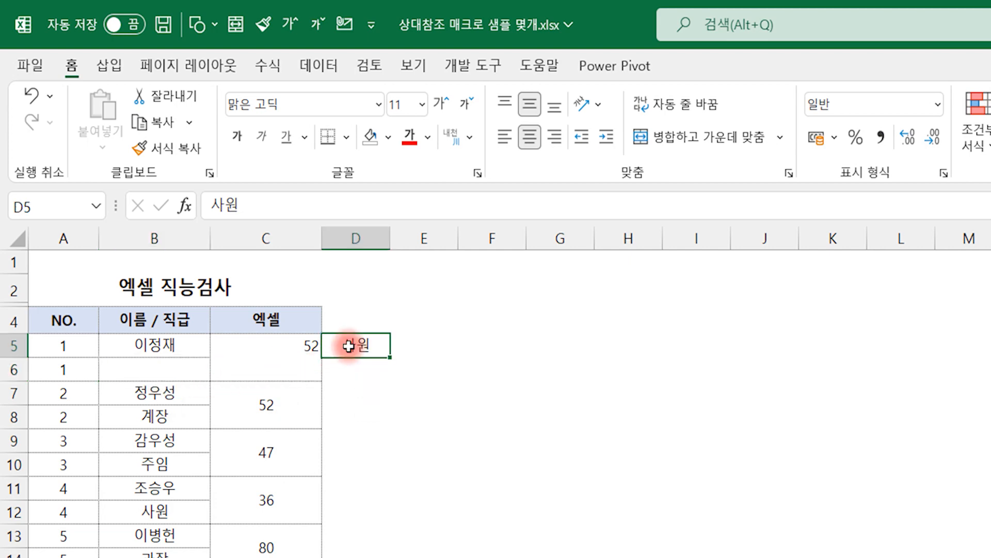
click(357, 319)
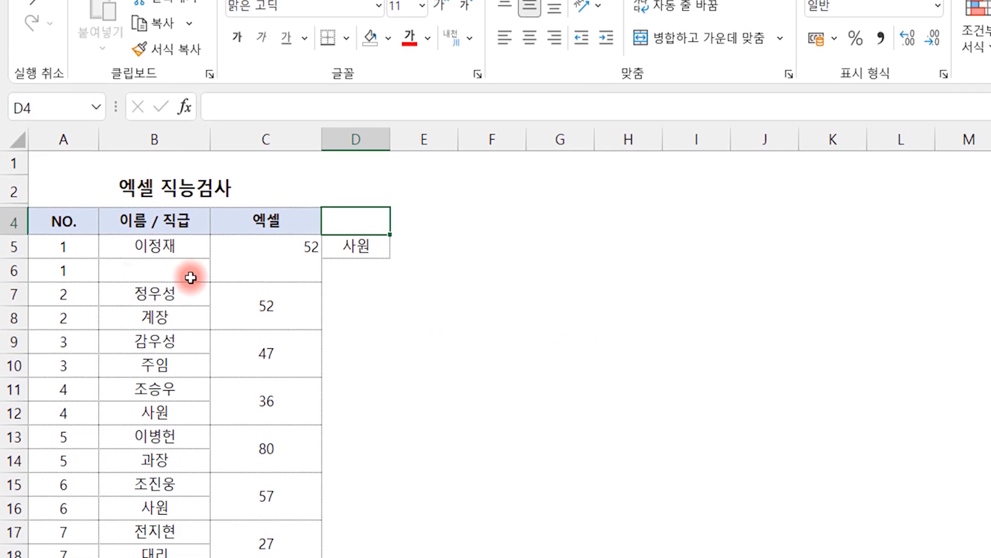
right_click(16, 237)
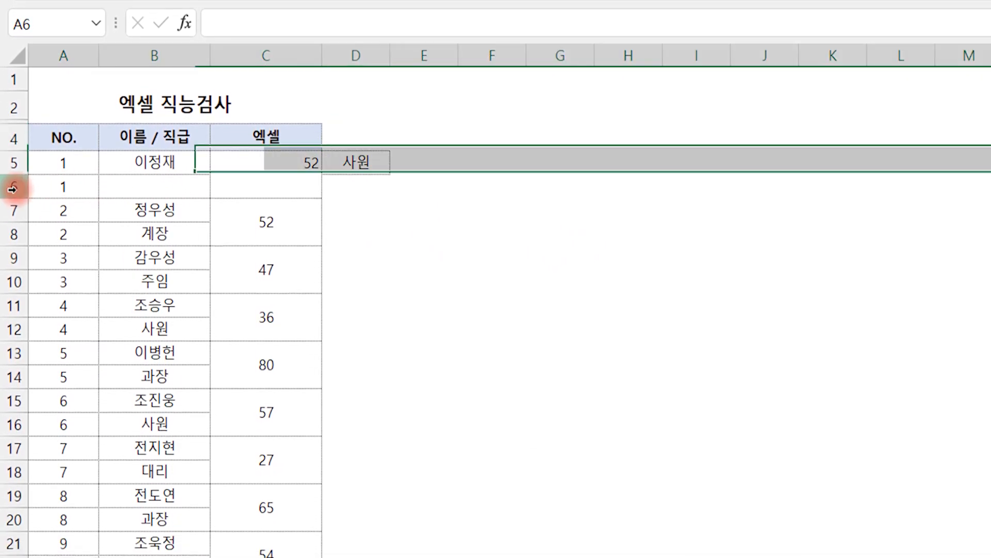
click(90, 395)
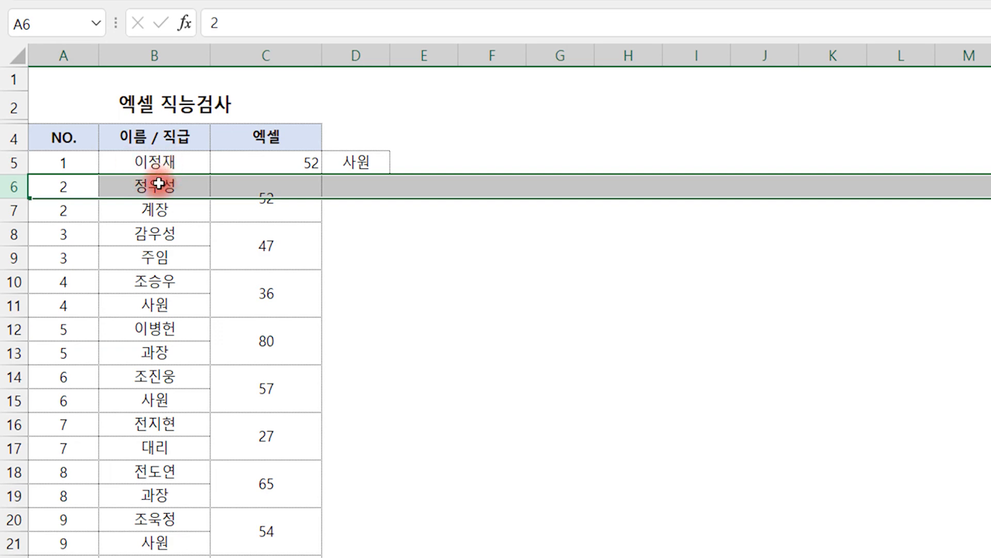
Step: Select the next record's name in B6 as the macro's end position and stop recording
click(159, 184)
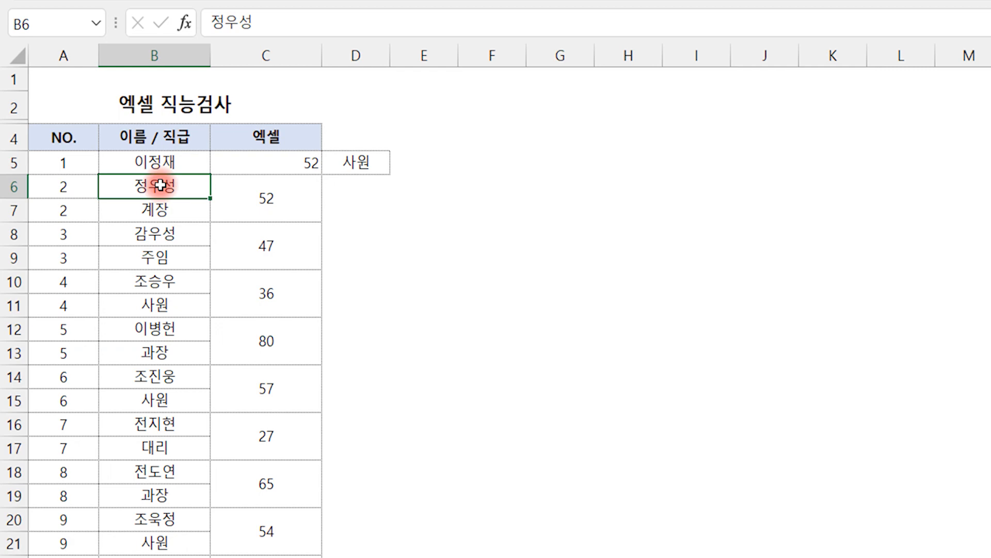
click(458, 63)
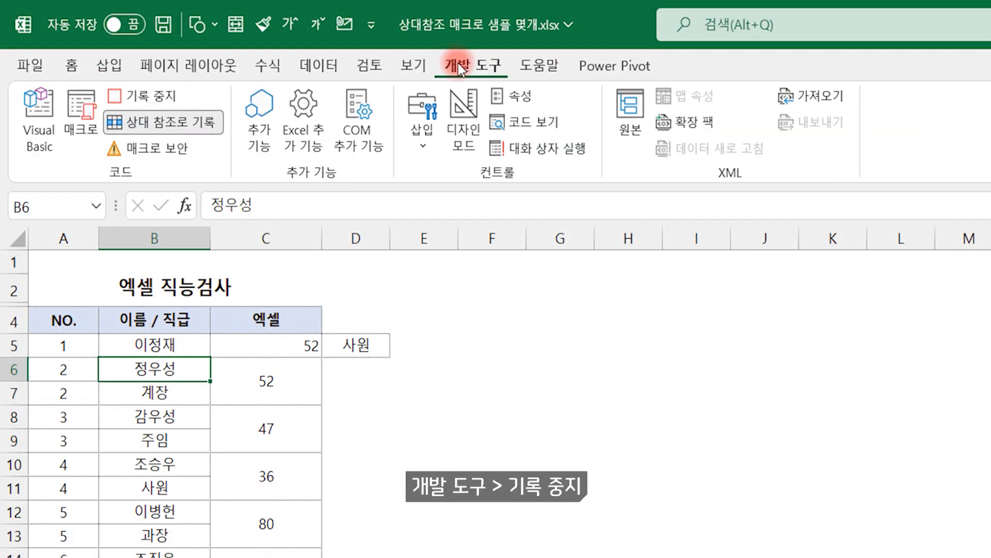
click(144, 97)
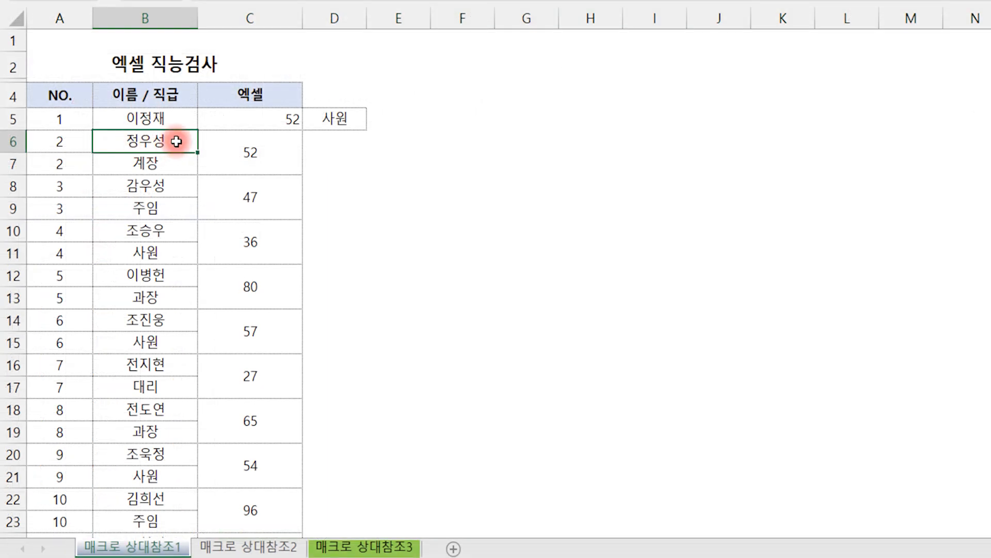
click(143, 118)
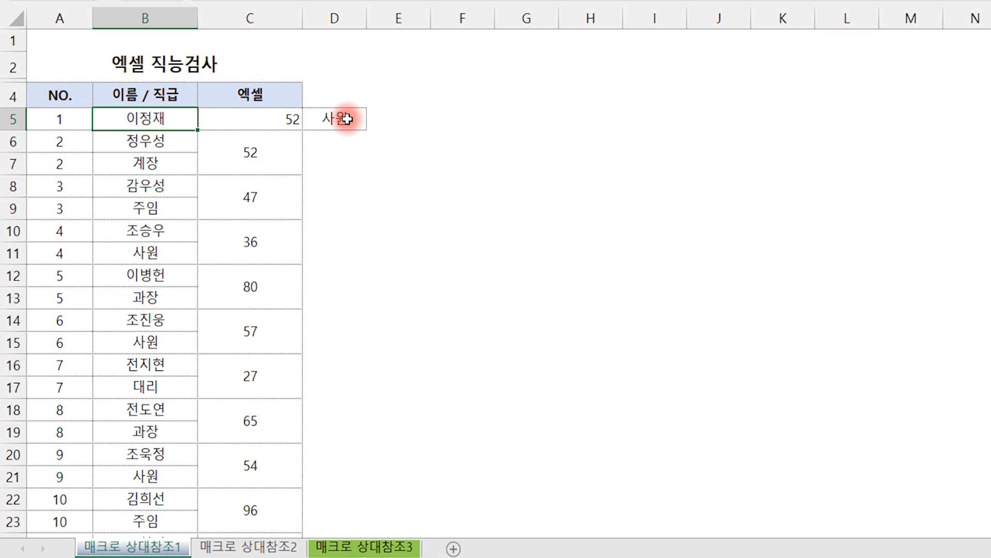
Step: Run the 병합해제 macro on the second and third records, starting from the name cells B6 and B7
click(149, 140)
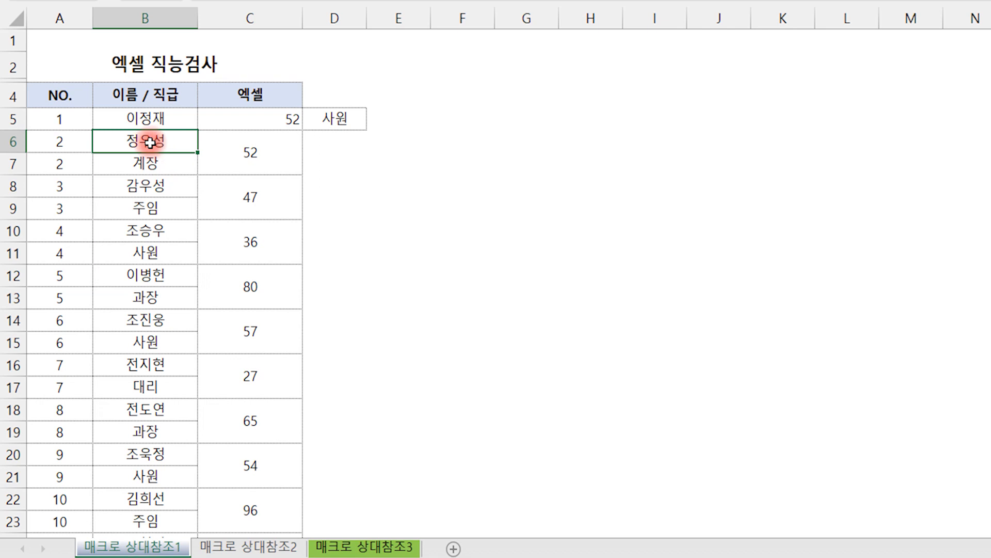
click(148, 165)
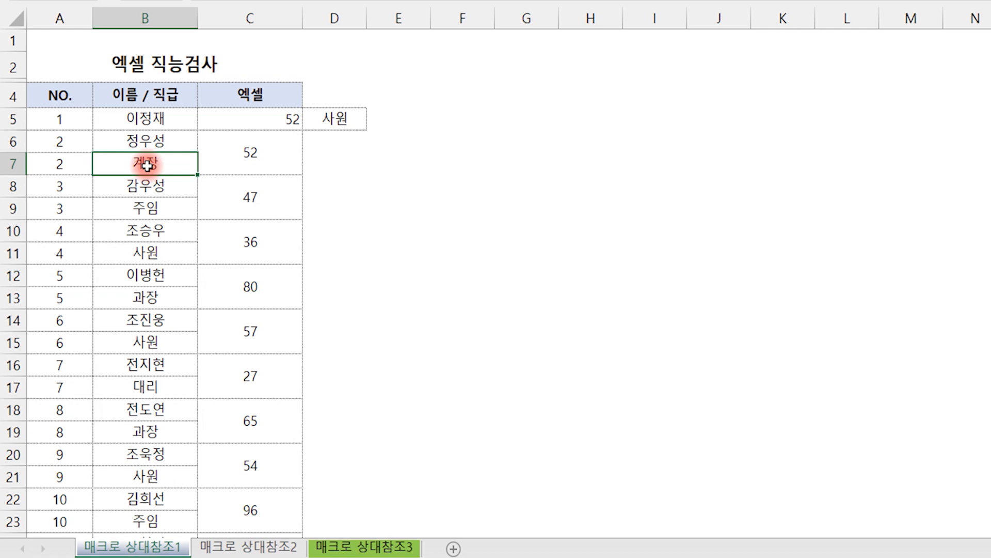
click(148, 143)
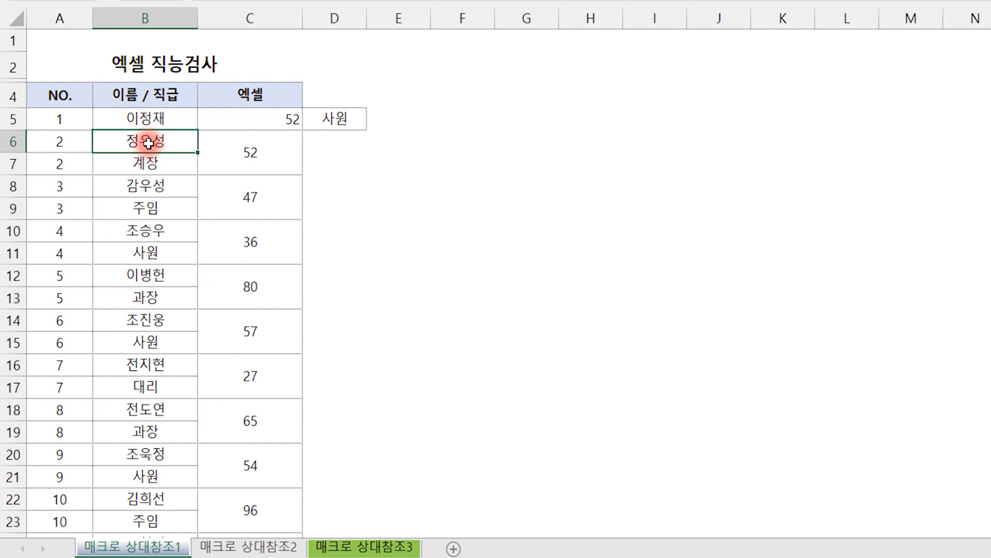
key(ctrl+r)
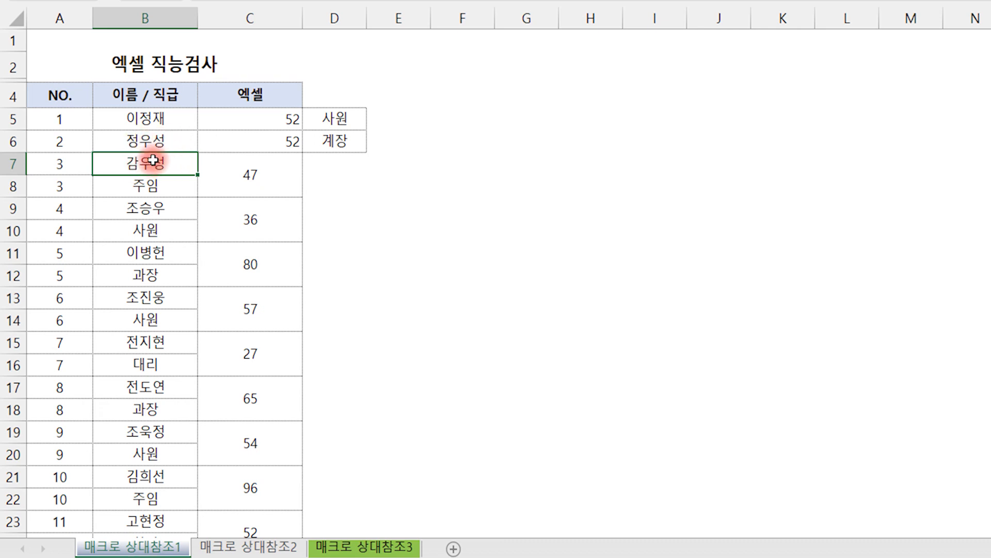
click(152, 184)
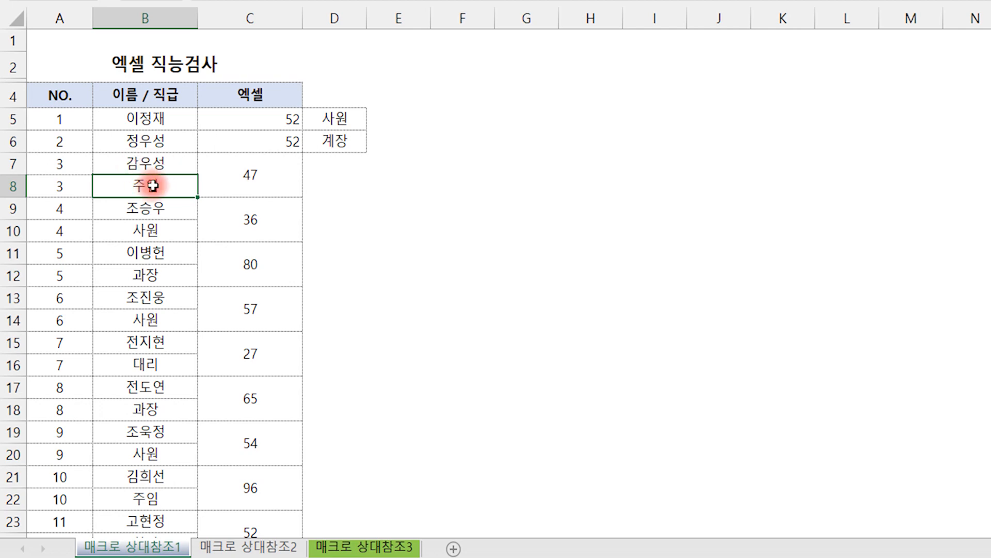
click(150, 164)
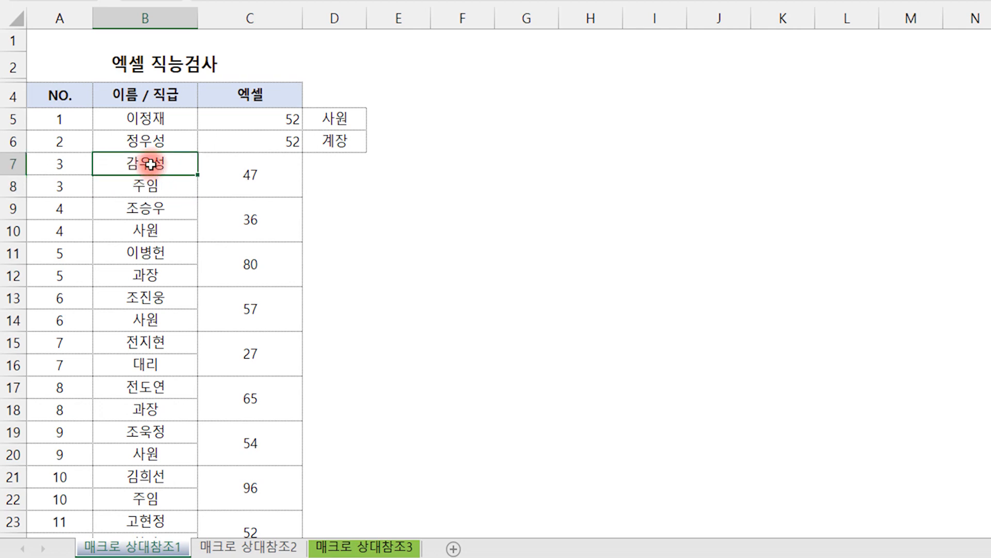
key(ctrl+r)
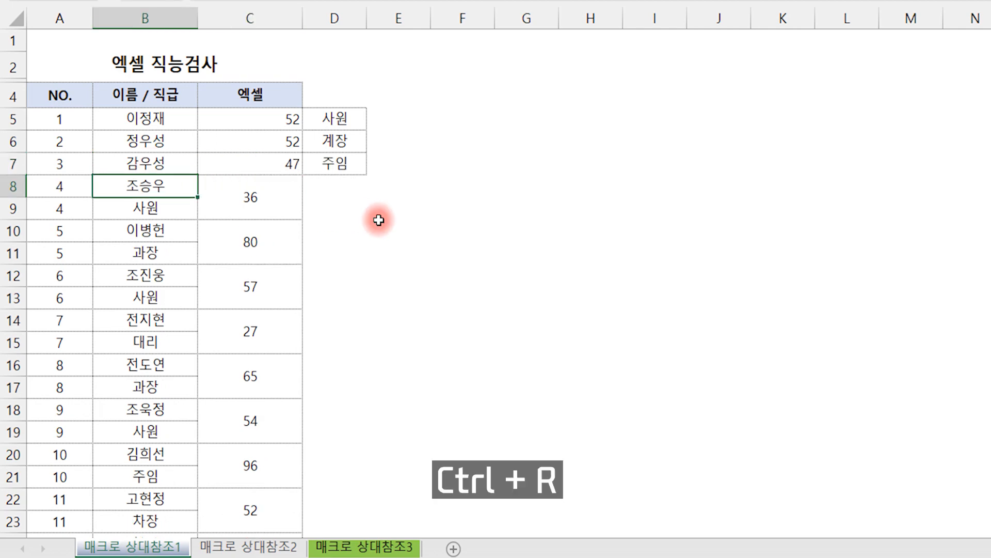
Step: Run the 병합해제 macro repeatedly from B8 to convert the remaining records, NO. 4 through 12
key(ctrl+r)
key(ctrl+r)
key(ctrl+r)
key(ctrl+r)
key(ctrl+r)
key(ctrl+r)
key(ctrl+r)
key(ctrl+r)
key(ctrl+r)
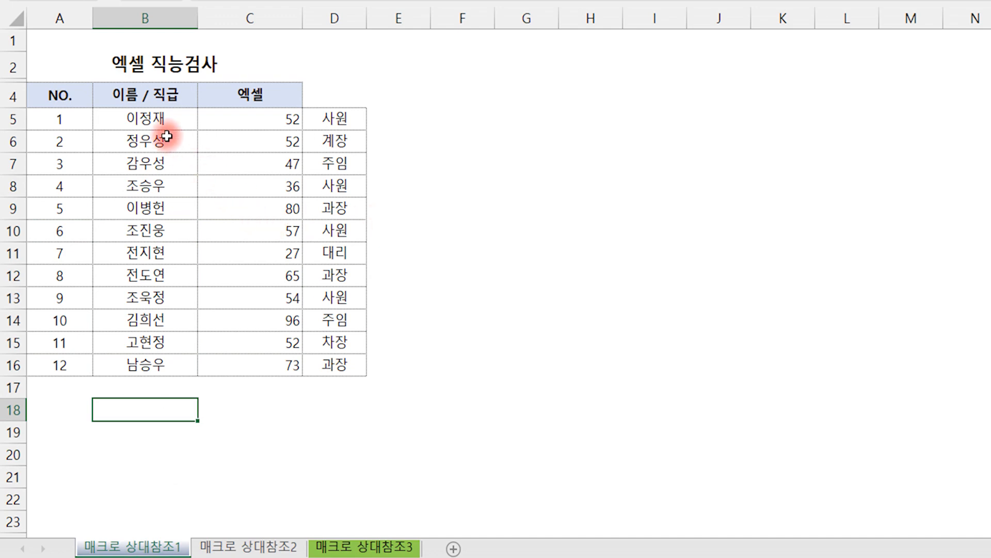
Step: Enter the header 직급 in D4 above the job titles
click(353, 94)
text(직급)
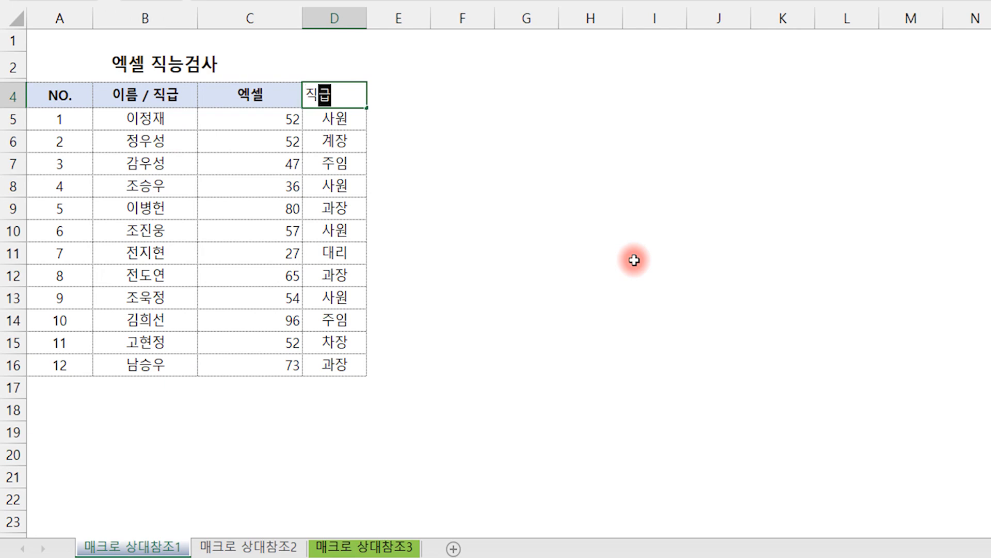
key(Return)
Step: Shorten the 이름 / 직급 header in B4 to 이름
key(Up)
key(Left)
key(Left)
key(F2)
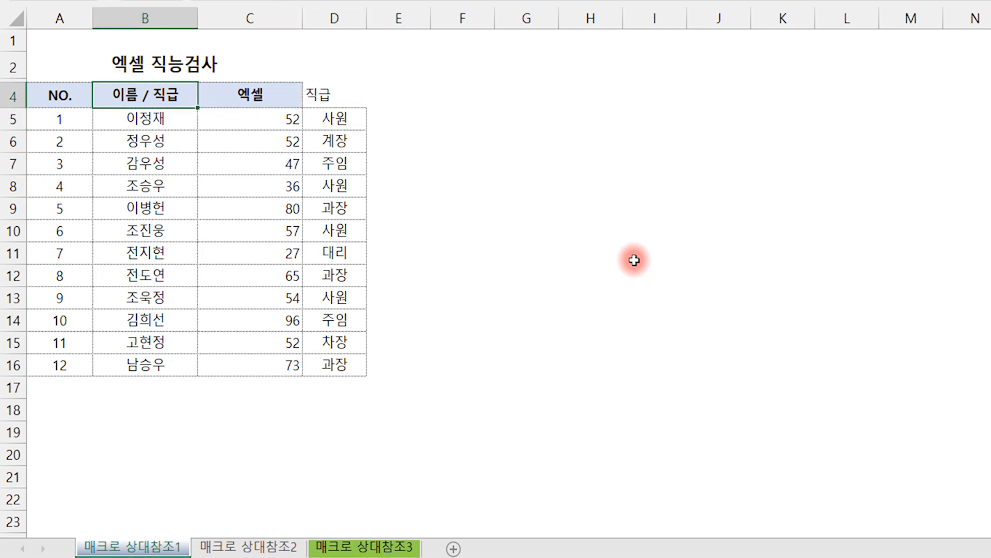
key(BackSpace)
key(BackSpace)
key(BackSpace)
key(BackSpace)
key(BackSpace)
key(Return)
Step: Copy the formatting of the 엑셀 column C4:C16 onto the 직급 column D4:D16 with Format Painter
key(Up)
key(Right)
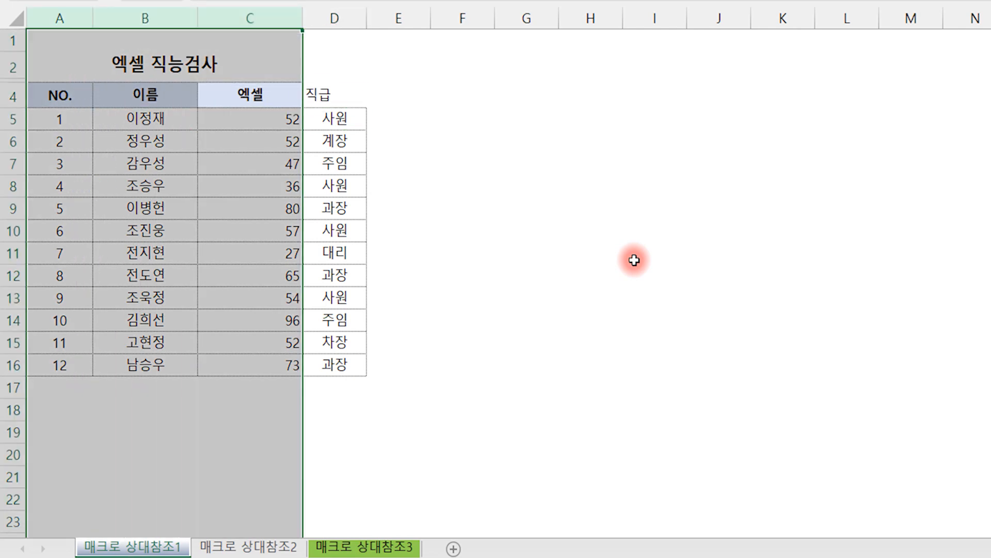
drag(266, 97, 257, 361)
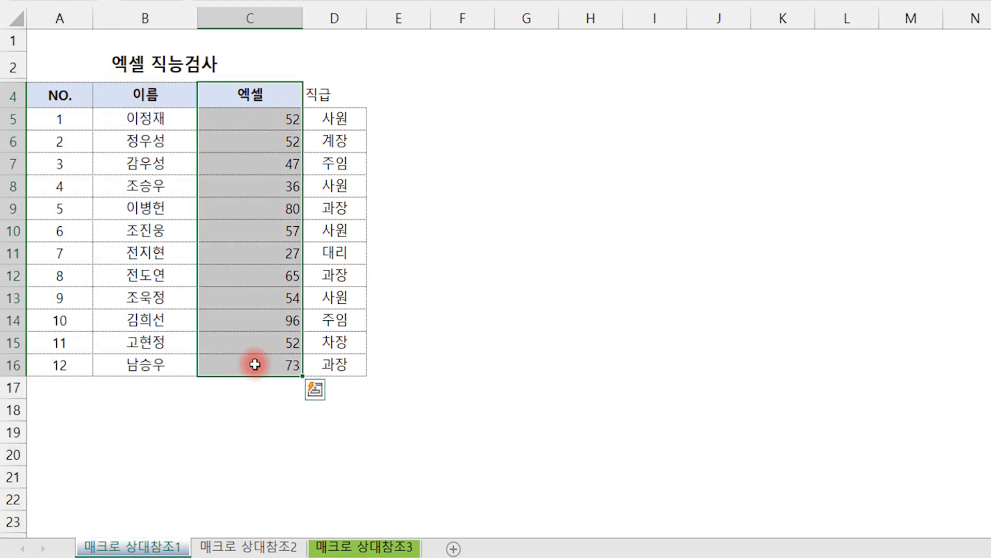
key(ctrl+c)
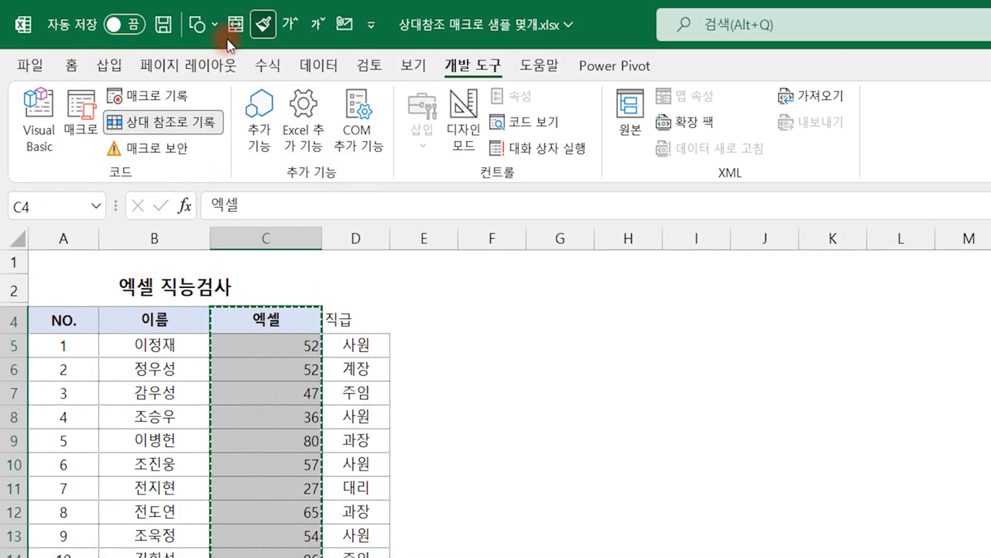
click(261, 23)
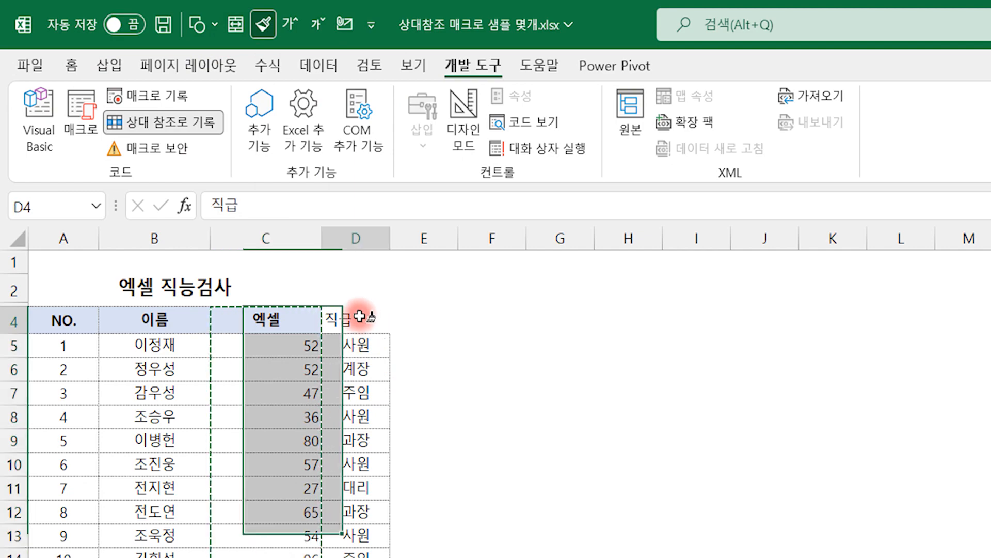
drag(361, 331, 356, 557)
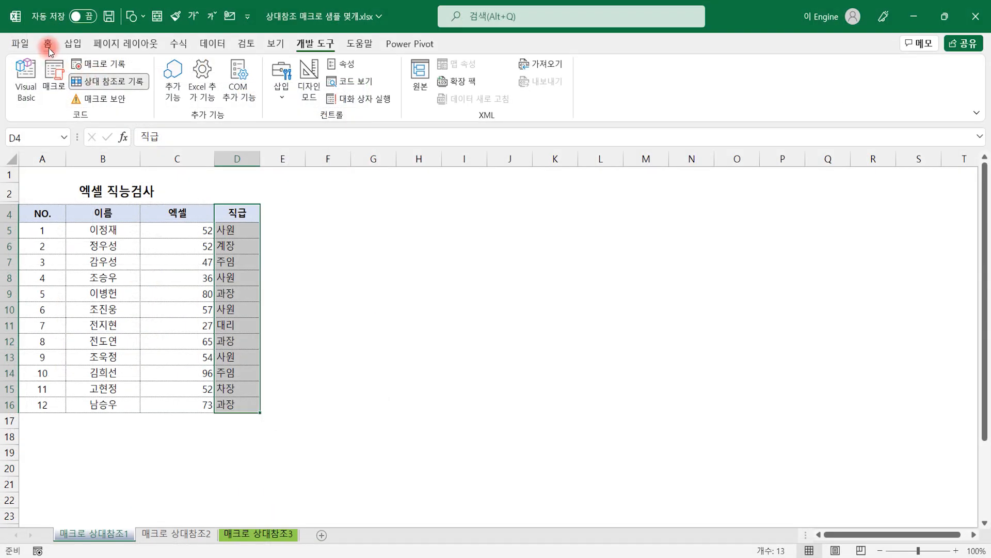
Step: Center the contents of the 직급 column D4:D16 and the 엑셀 column C4:C16
click(48, 45)
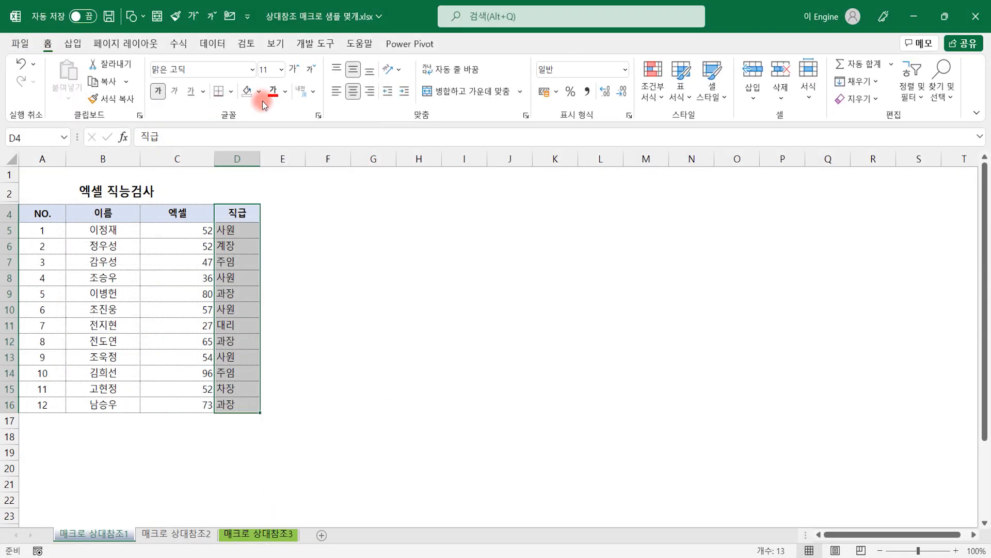
click(353, 91)
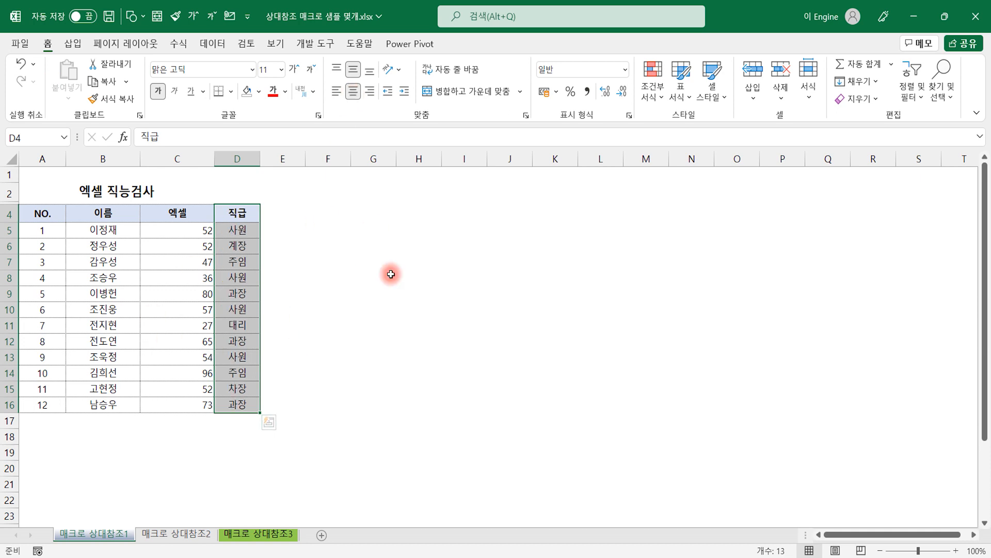
click(446, 267)
drag(195, 217, 199, 411)
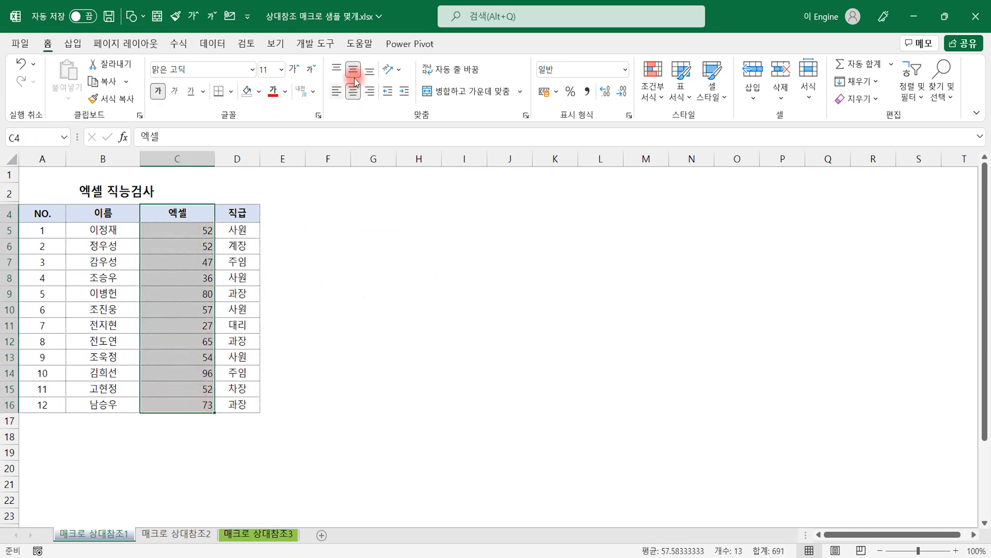
click(354, 93)
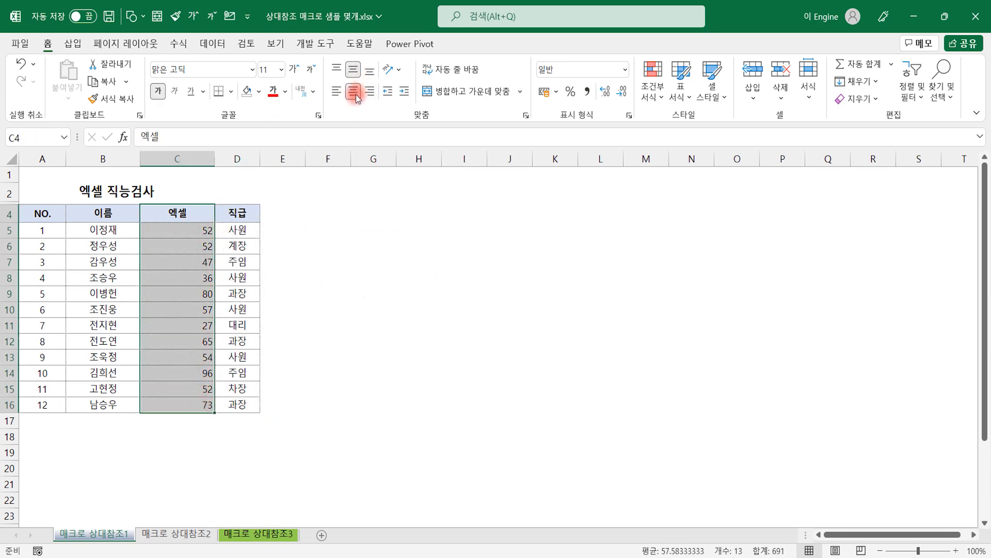
click(348, 324)
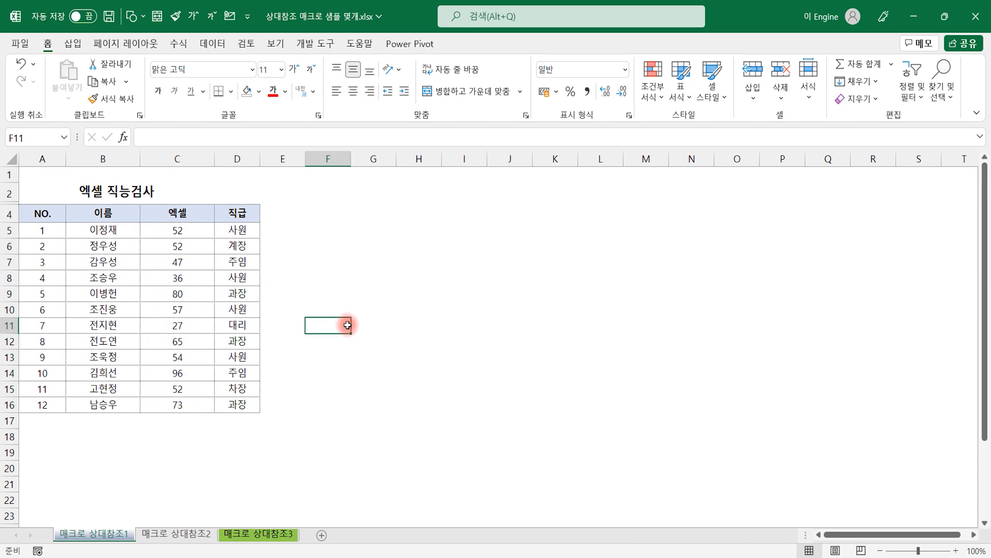
Step: Compare the finished table on sheet 매크로 상대참조1 with the table on sheet 매크로 상대참조2
click(176, 533)
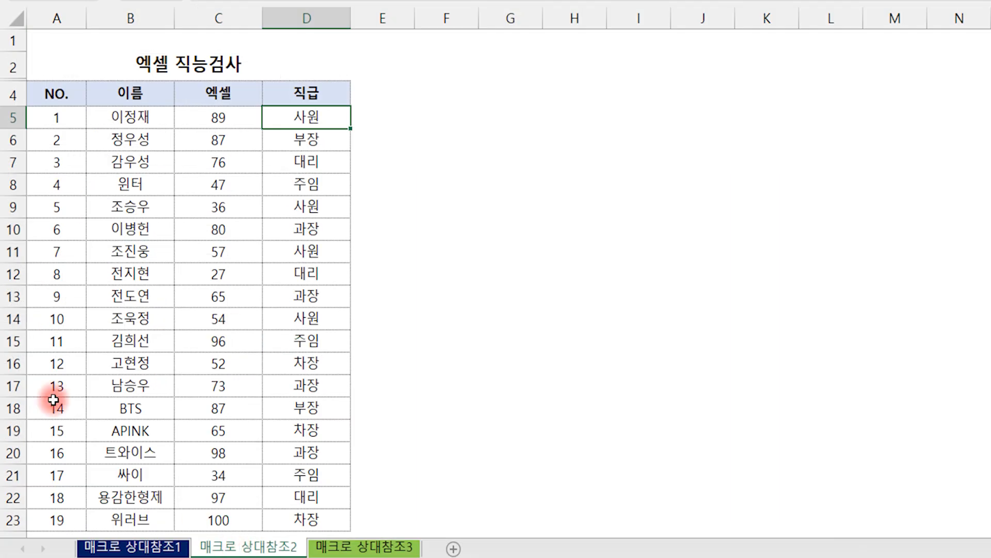
click(133, 543)
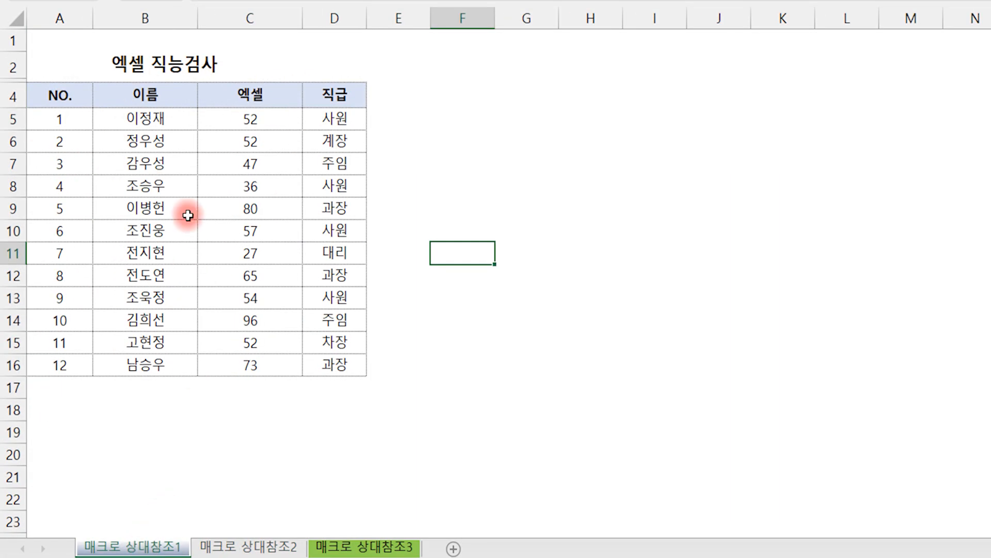
click(250, 546)
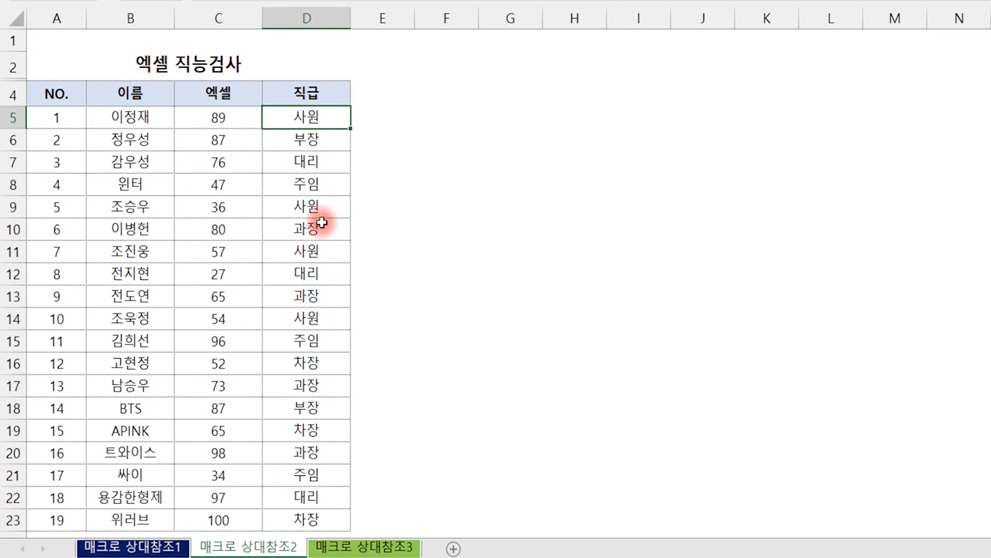
click(532, 264)
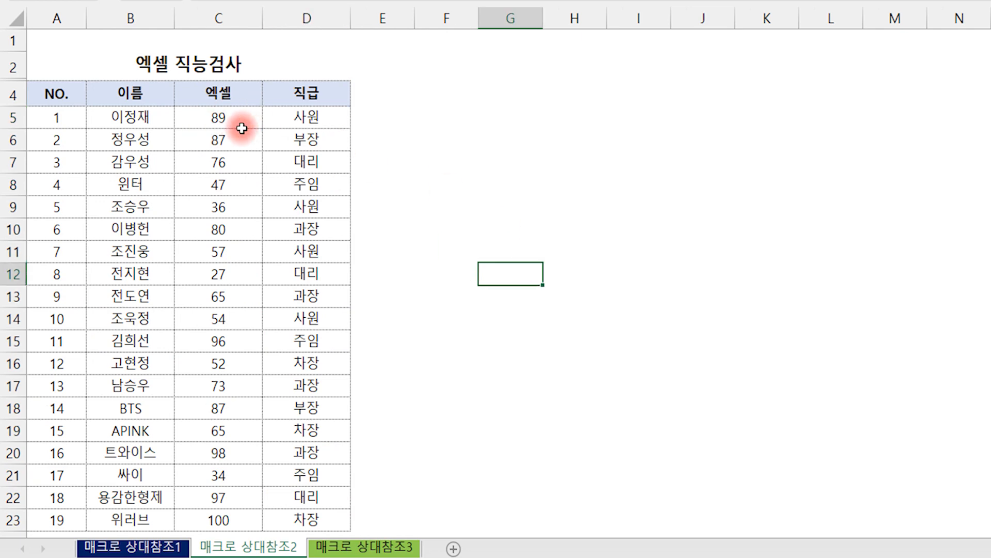
click(132, 546)
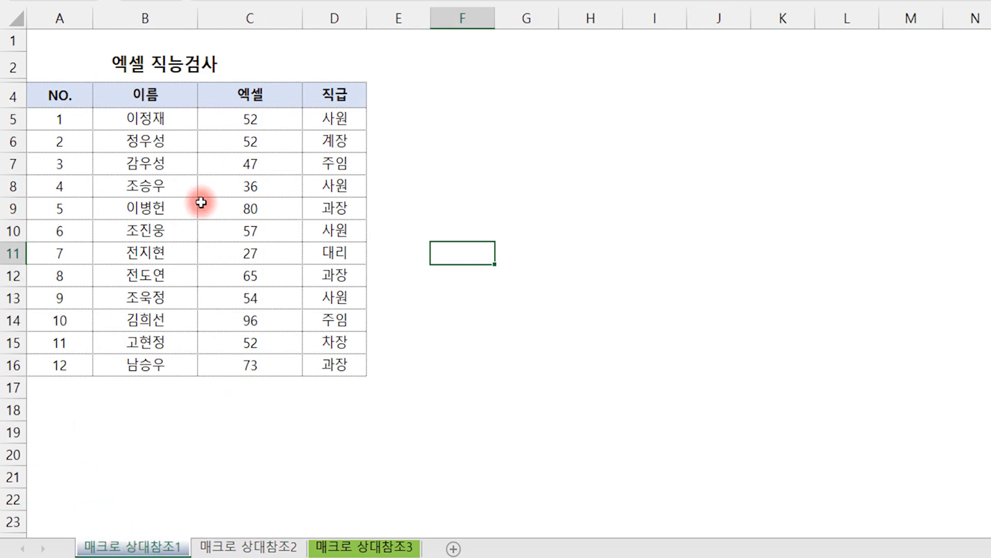
Step: On sheet 매크로 상대참조2, start recording a macro from B5 named 병합 with shortcut Ctrl+w, stored in 현재 통합 문서
click(250, 546)
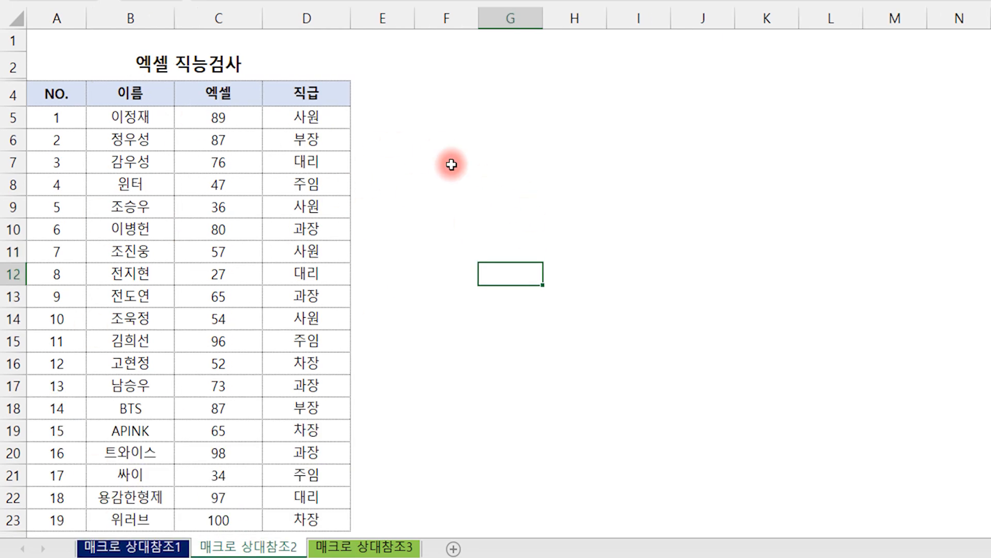
click(149, 118)
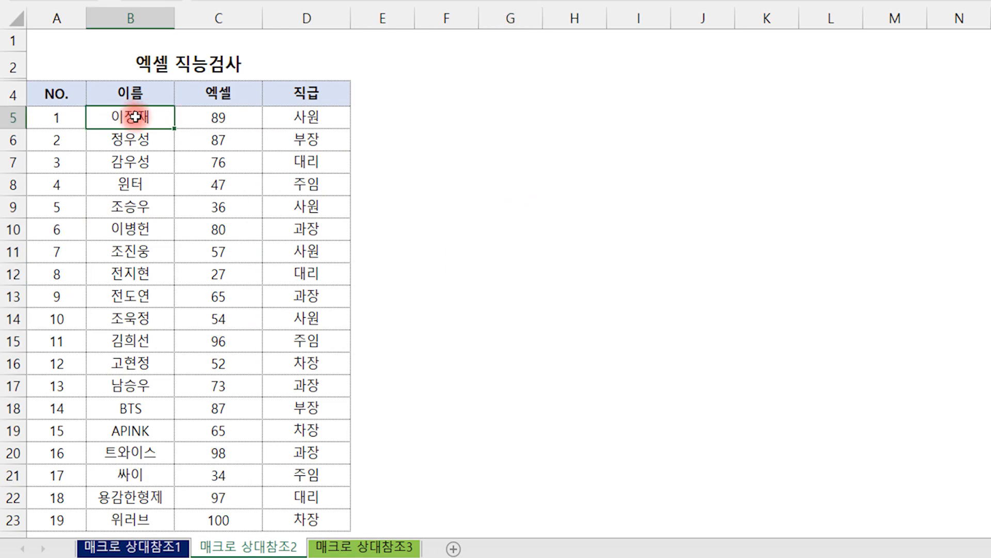
click(318, 46)
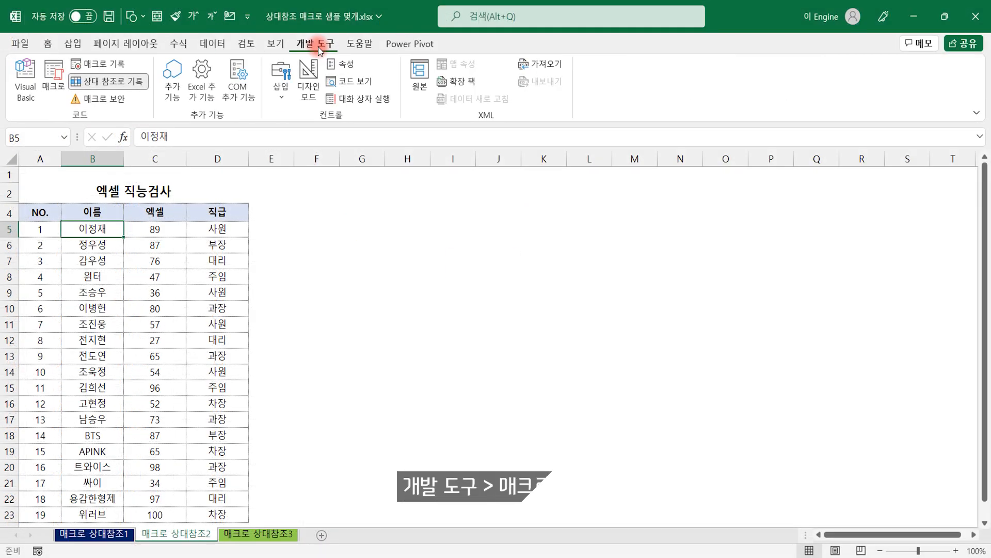
click(104, 64)
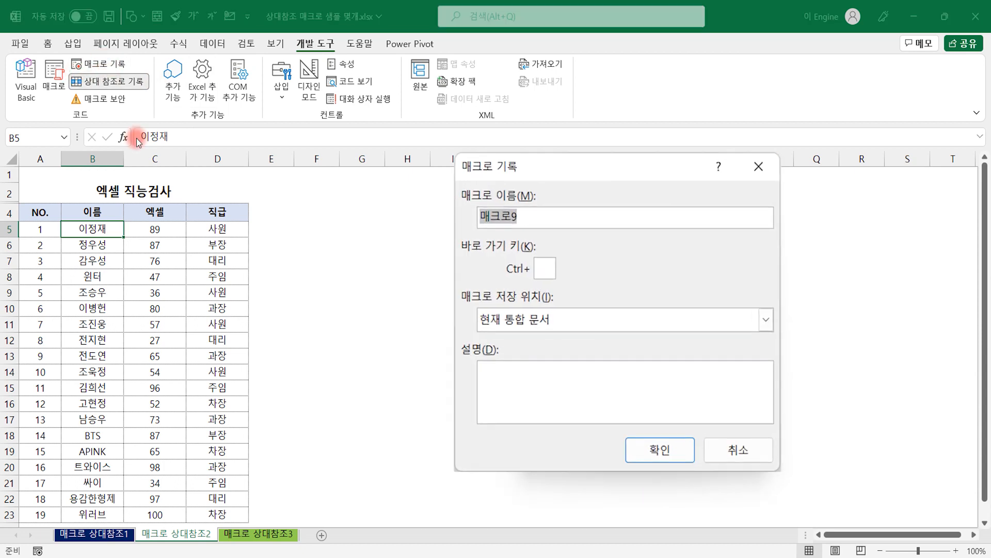
text(병하)
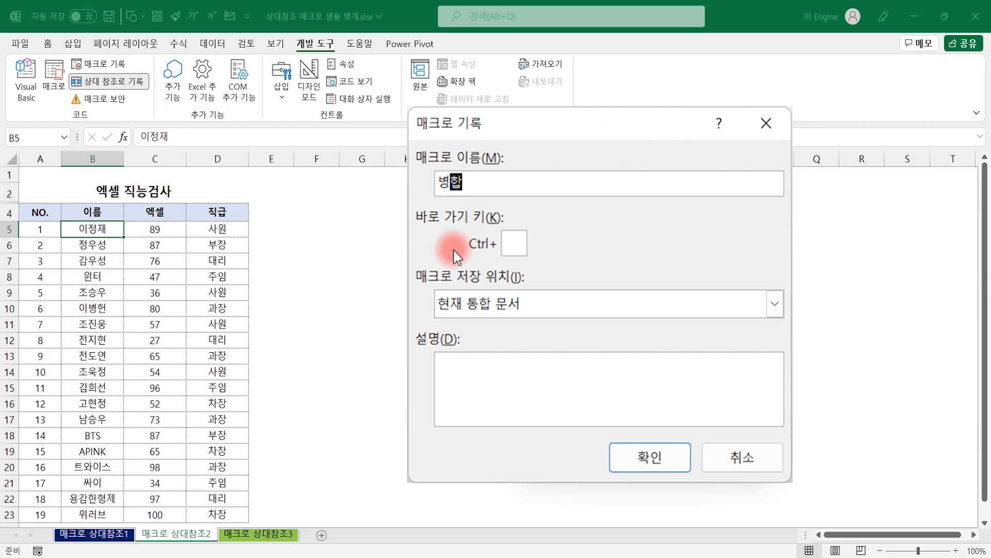
click(513, 244)
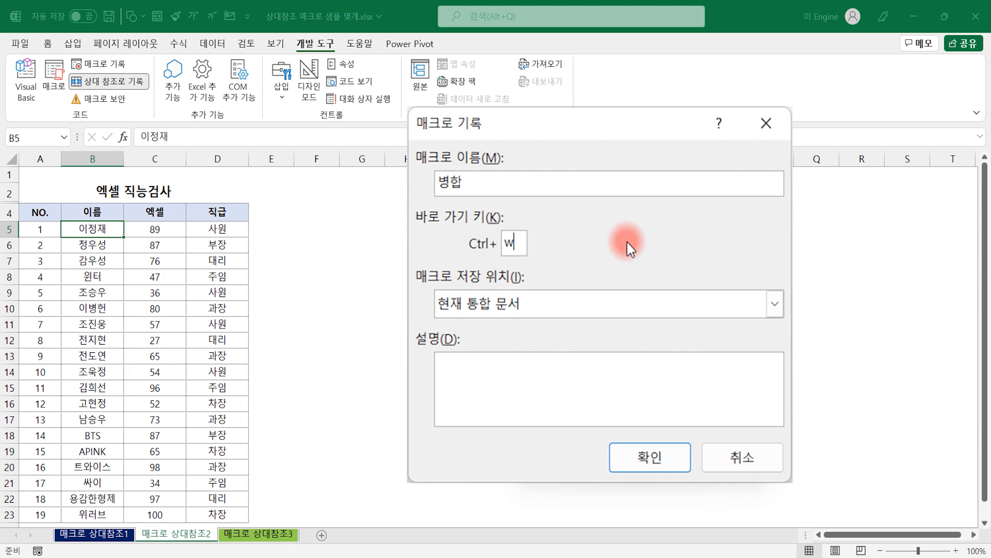
click(659, 459)
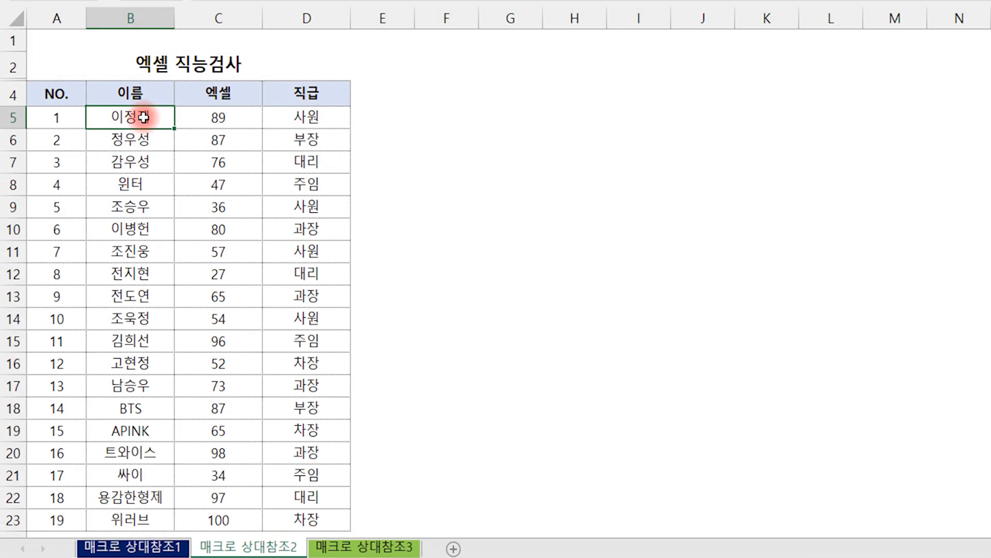
Step: Record inserting a blank row 6 directly below the first record
click(130, 139)
click(13, 140)
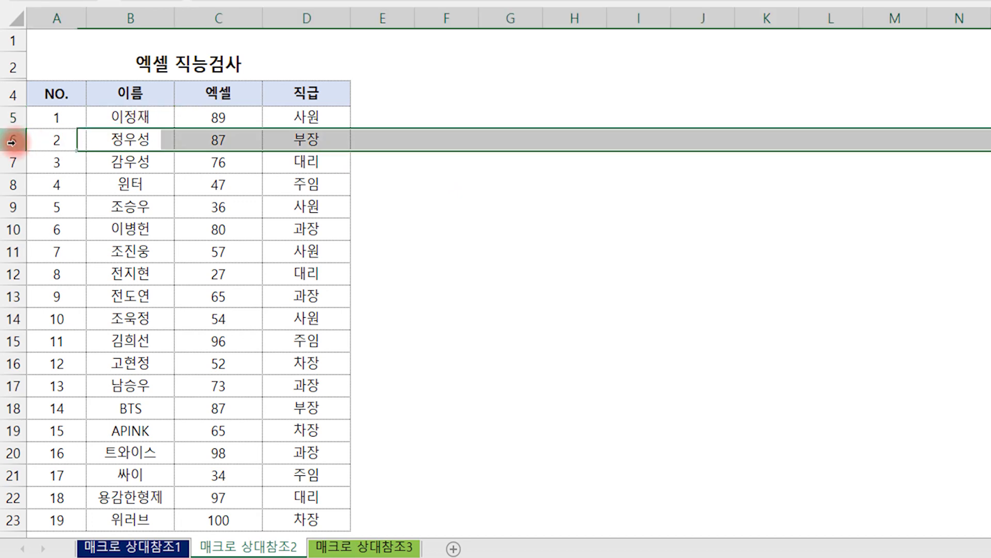
right_click(16, 145)
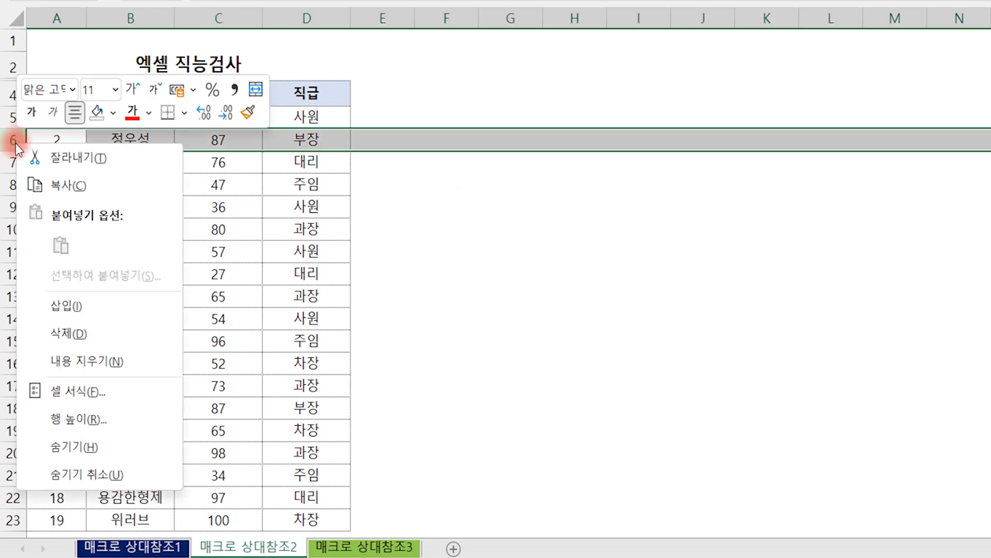
click(112, 314)
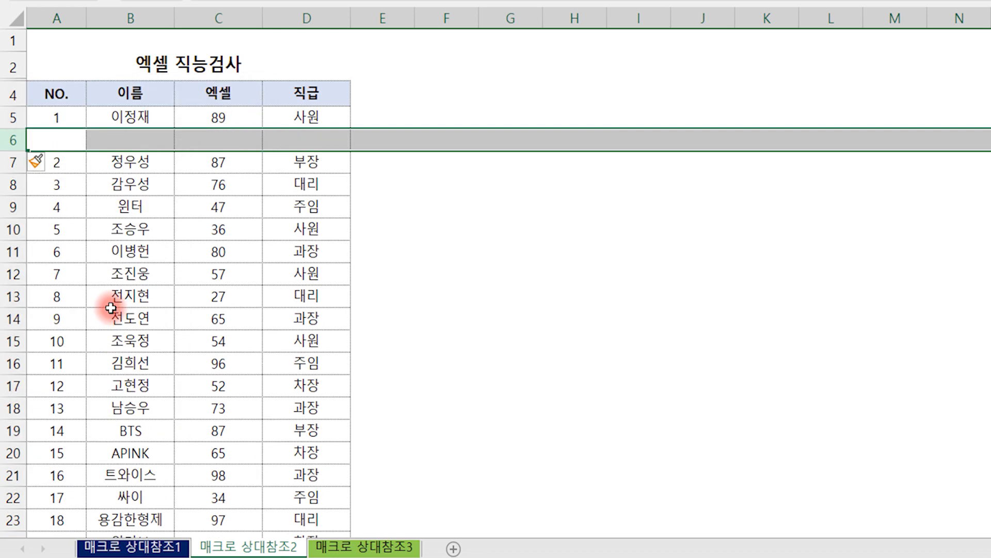
Step: Record moving the first record's 직급 value from D5 to B6, and merge and center the score cells C5:C6
click(307, 116)
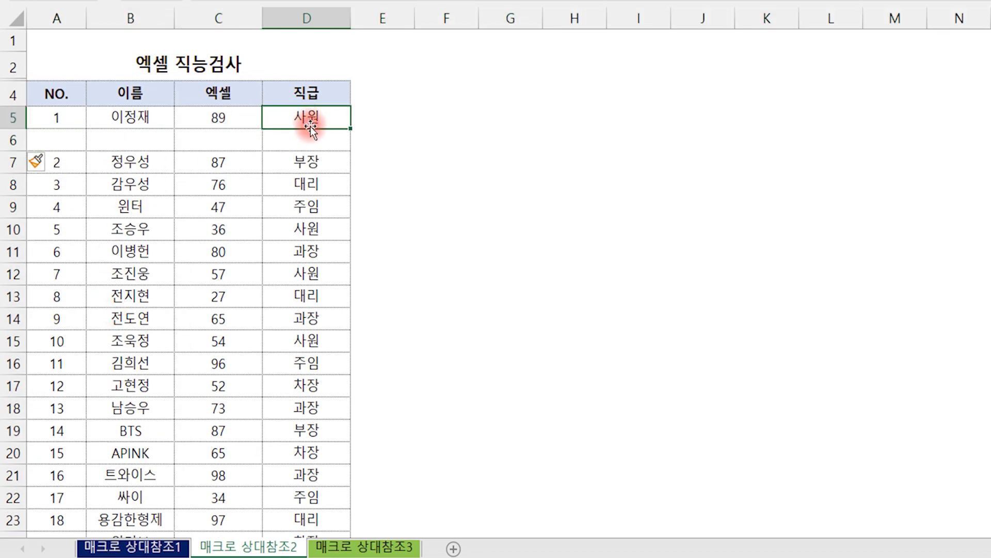
drag(311, 127, 142, 147)
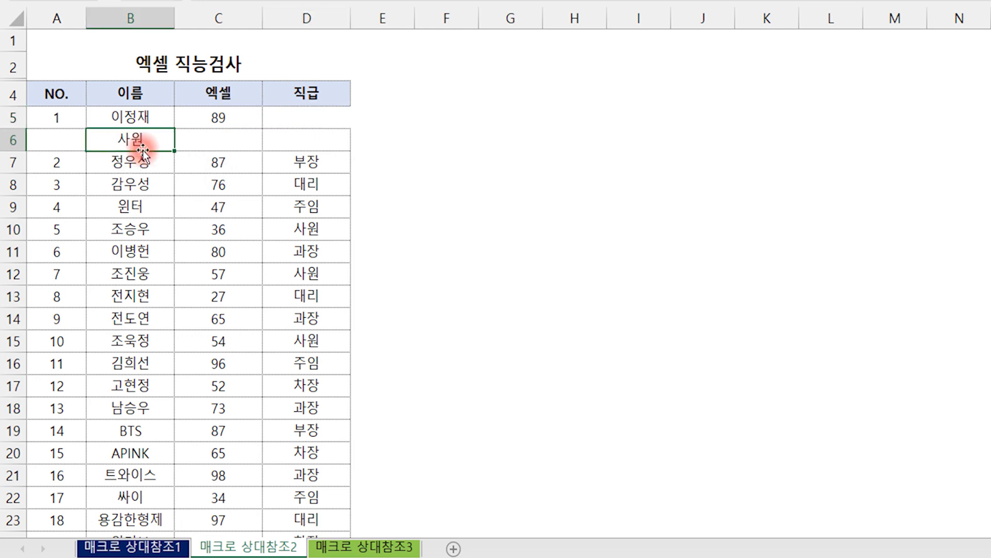
click(217, 116)
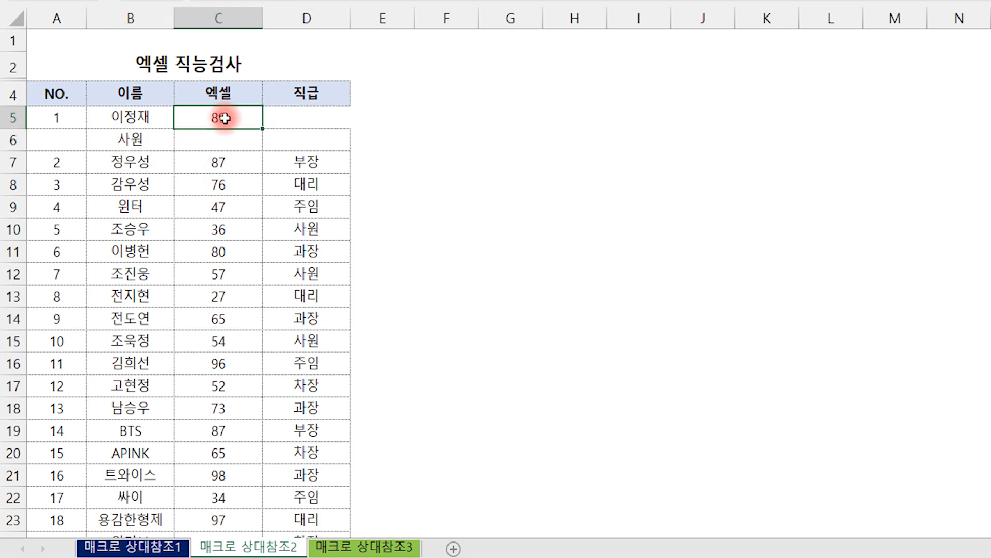
drag(217, 116, 221, 139)
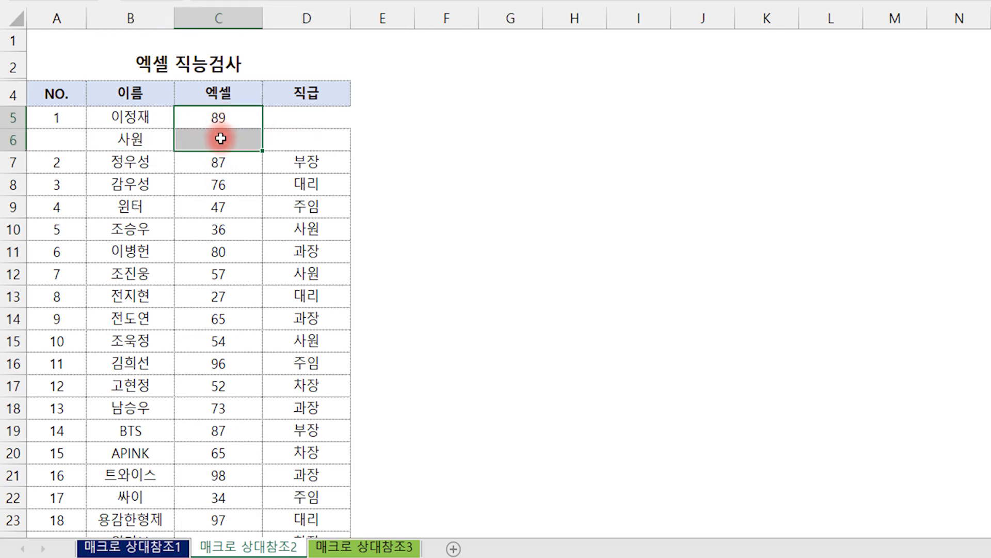
click(76, 63)
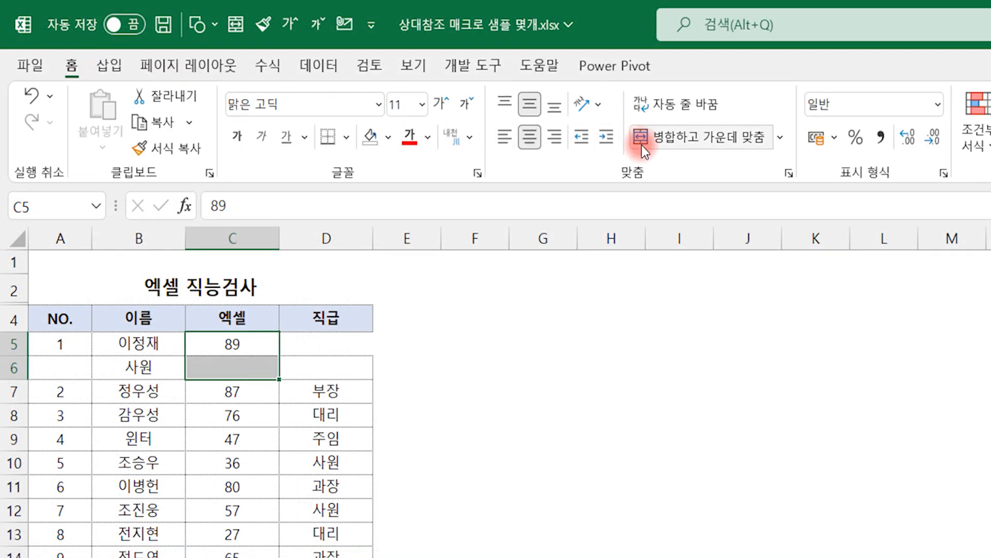
click(686, 136)
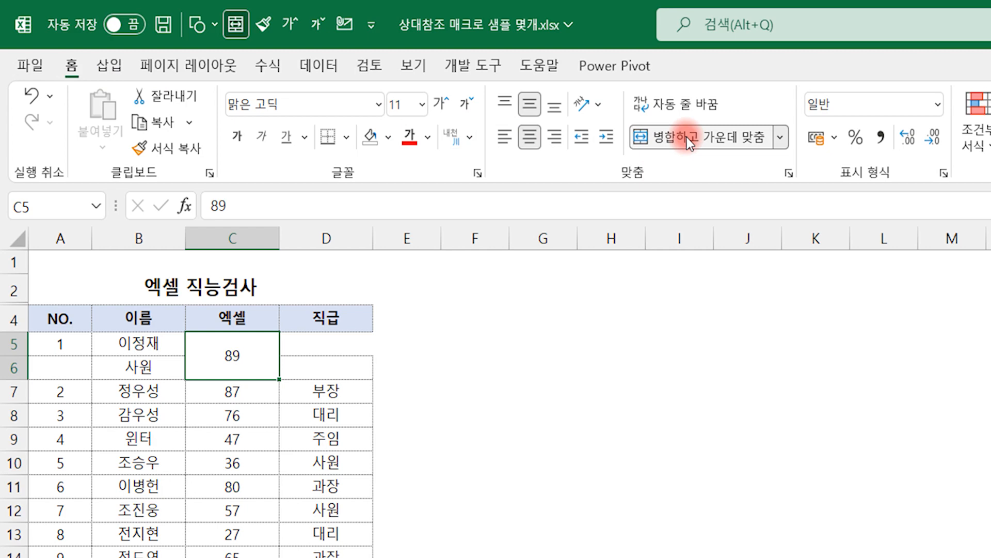
Step: Select B6 as the macro's ending cell and stop recording
click(148, 367)
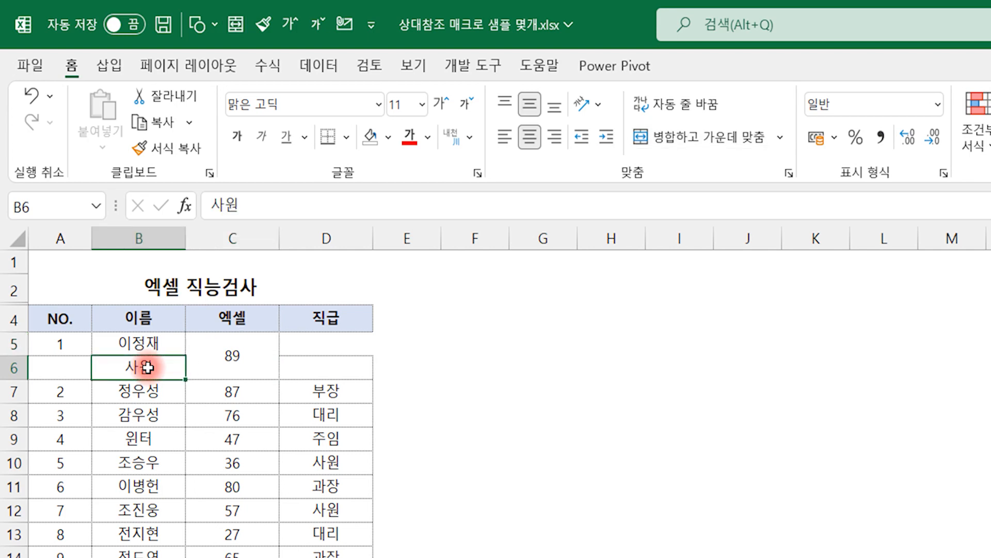
click(472, 66)
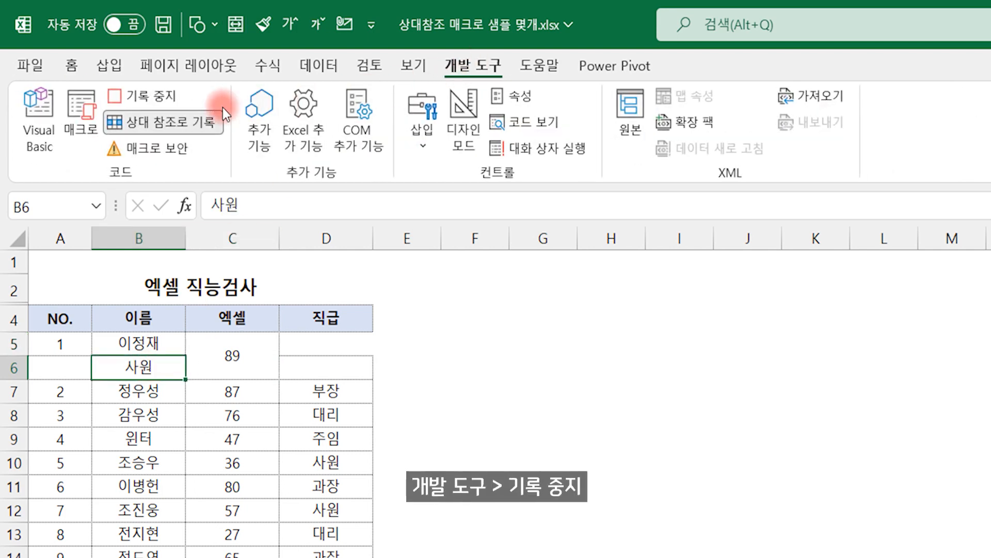
click(150, 98)
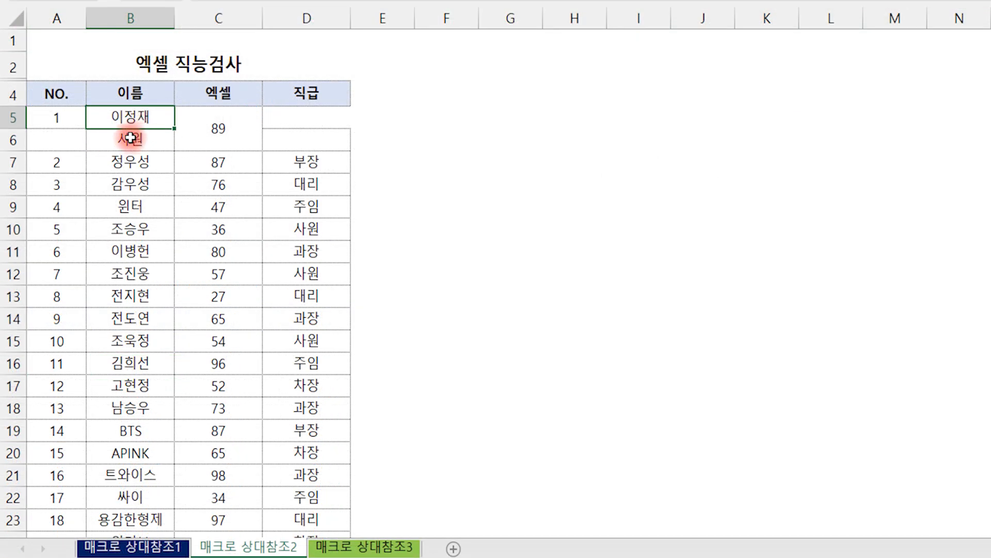
Step: Run the 병합 macro on the second record, starting from its name cell B7
click(128, 139)
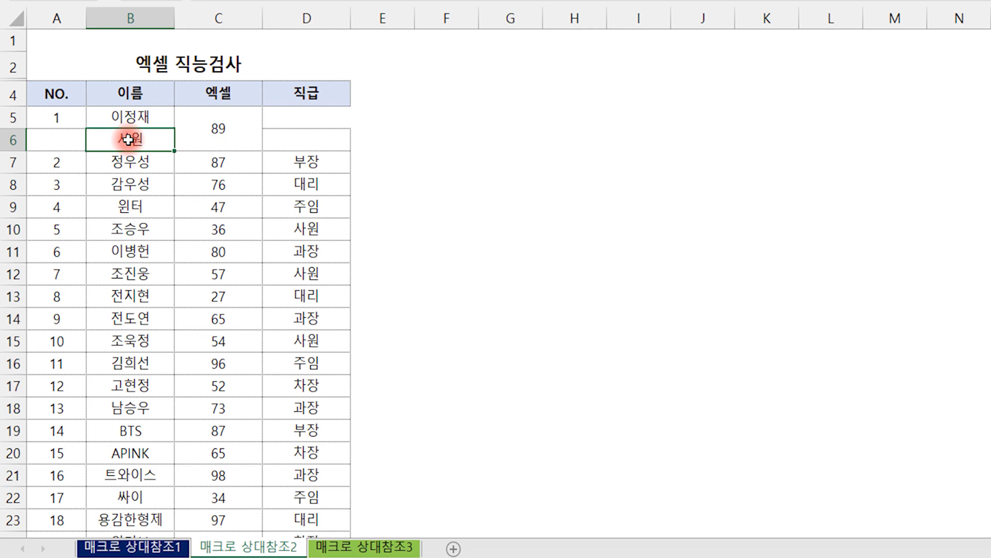
drag(138, 112, 126, 137)
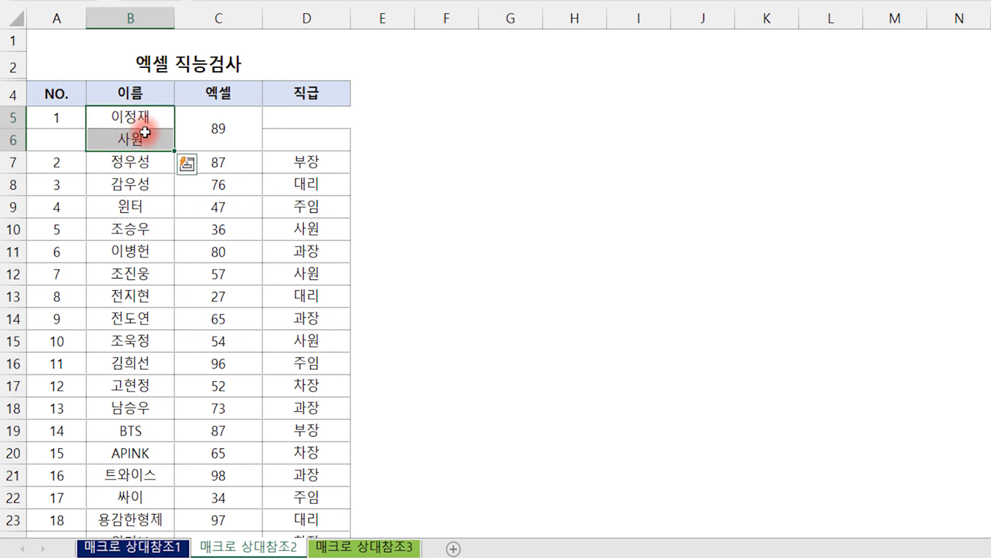
click(132, 163)
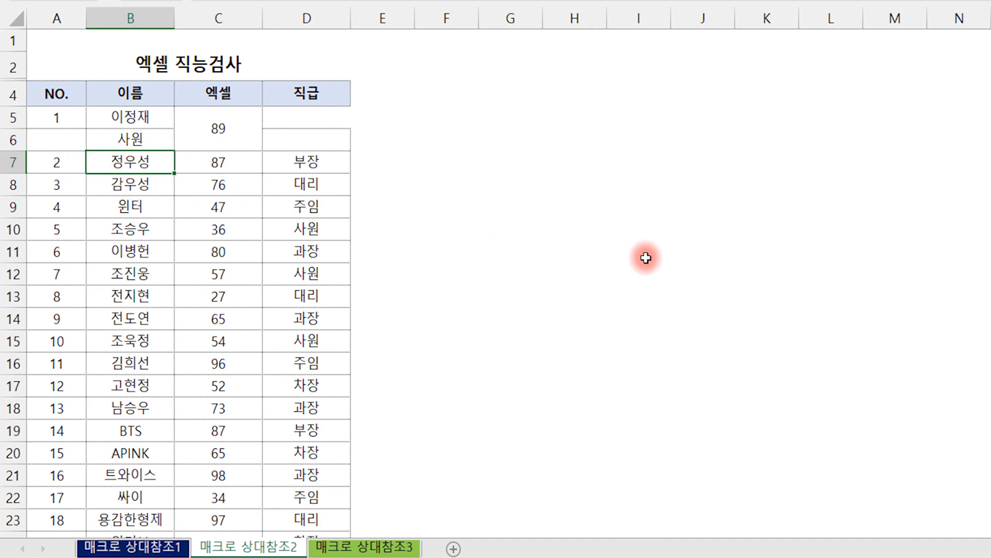
key(ctrl+w)
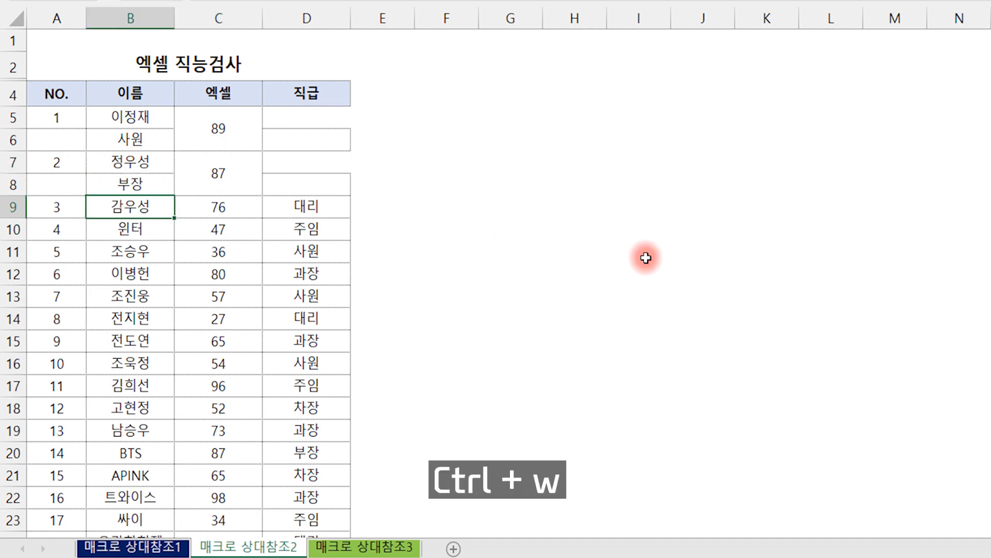
Step: Run the 병합 macro repeatedly from B9 until every remaining record through NO. 19 is stacked with a merged score
click(139, 118)
click(138, 135)
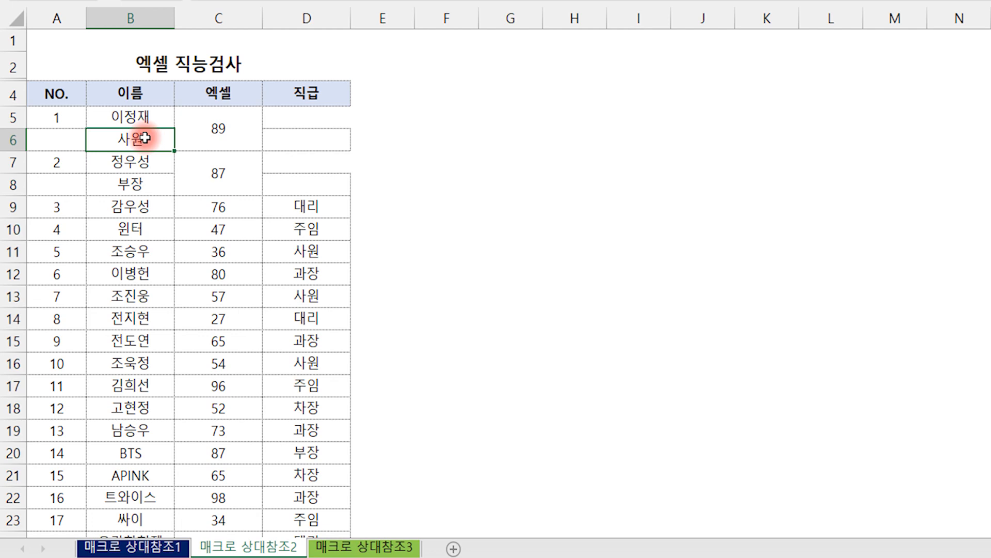
click(127, 204)
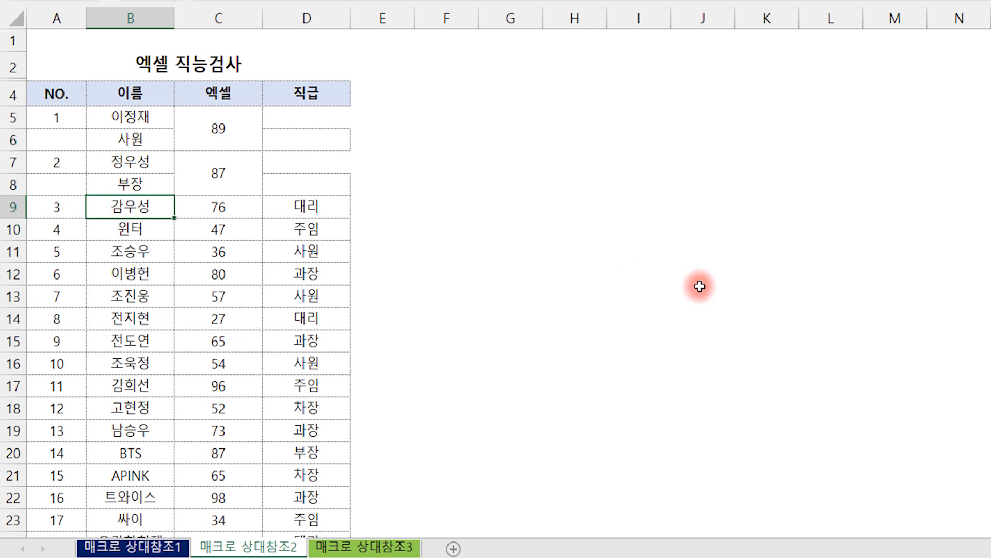
key(ctrl+w)
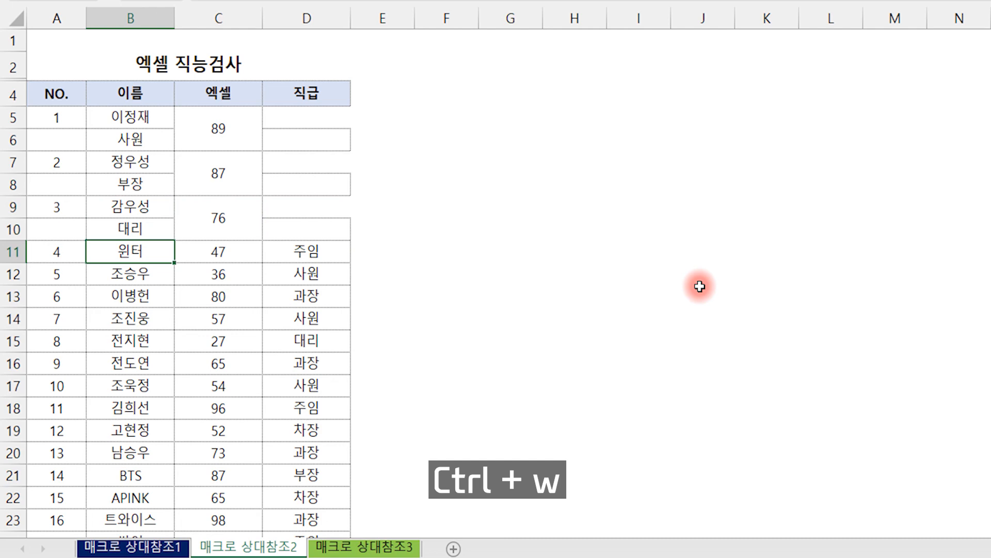
key(ctrl+w)
key(ctrl+w)
key(ctrl+w)
key(ctrl+w)
key(ctrl+w)
key(ctrl+w)
key(ctrl+w)
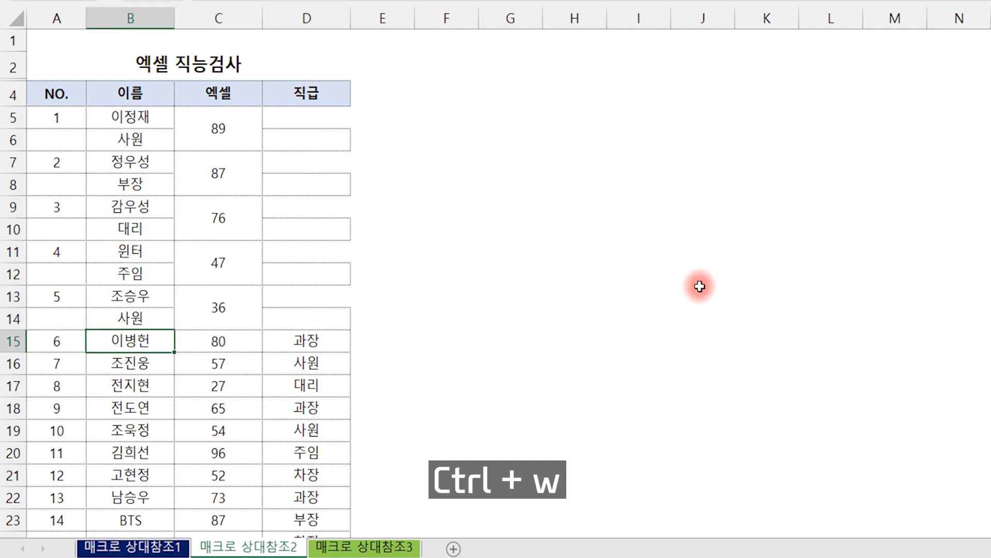
key(ctrl+w)
key(ctrl+w)
key(ctrl+w)
key(ctrl+w)
key(ctrl+w)
key(ctrl+w)
key(ctrl+w)
key(ctrl+w)
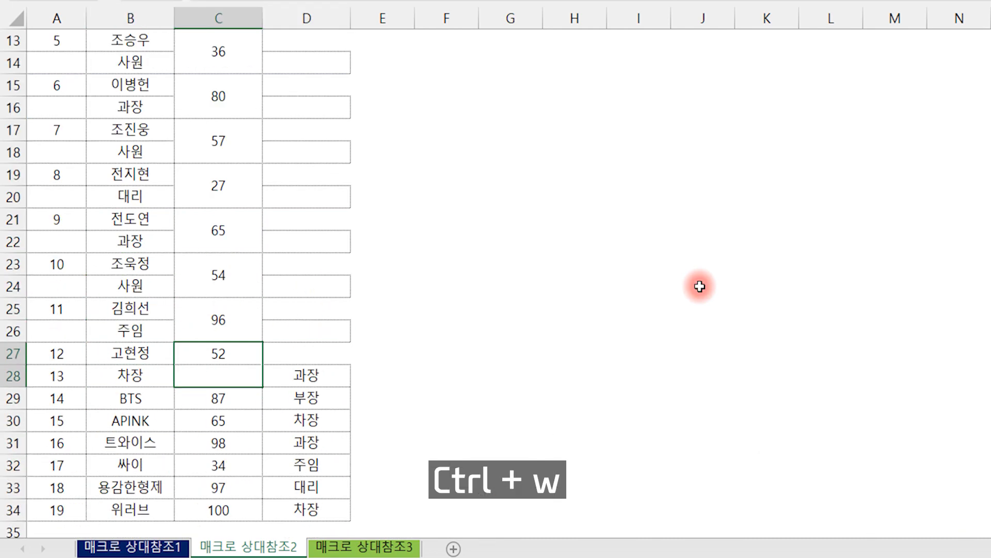
key(ctrl+w)
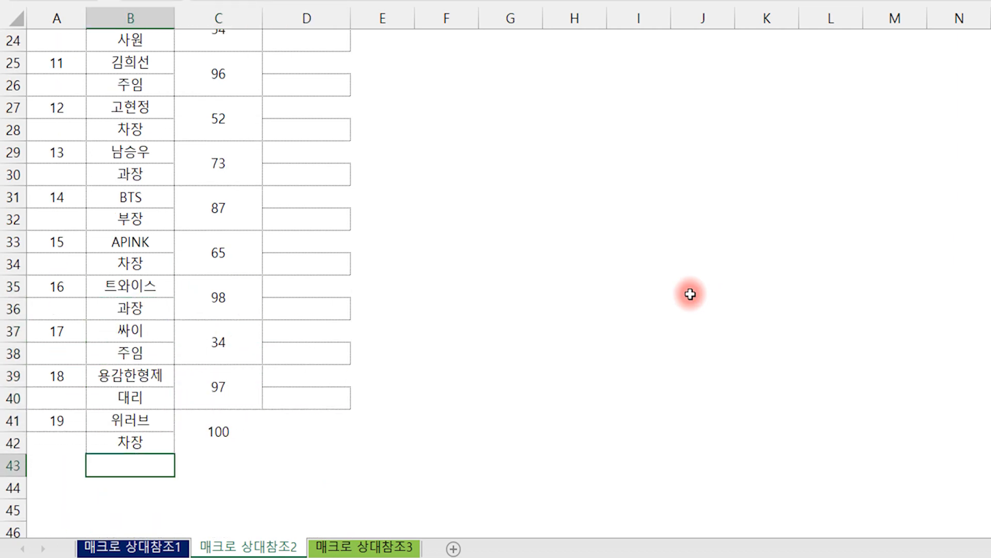
Step: Delete the emptied 직급 column D from the table
scroll(700, 286, up, 8)
right_click(320, 18)
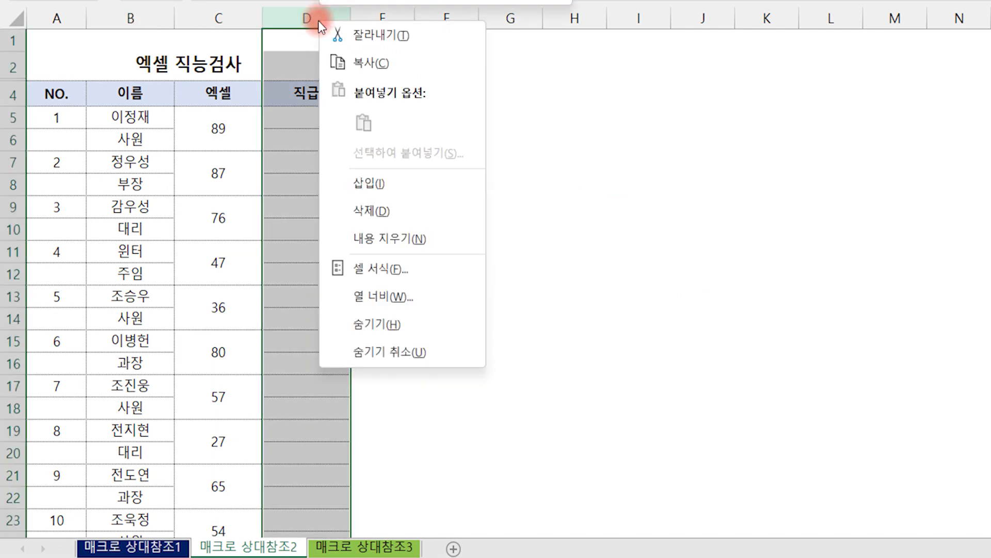
key(d)
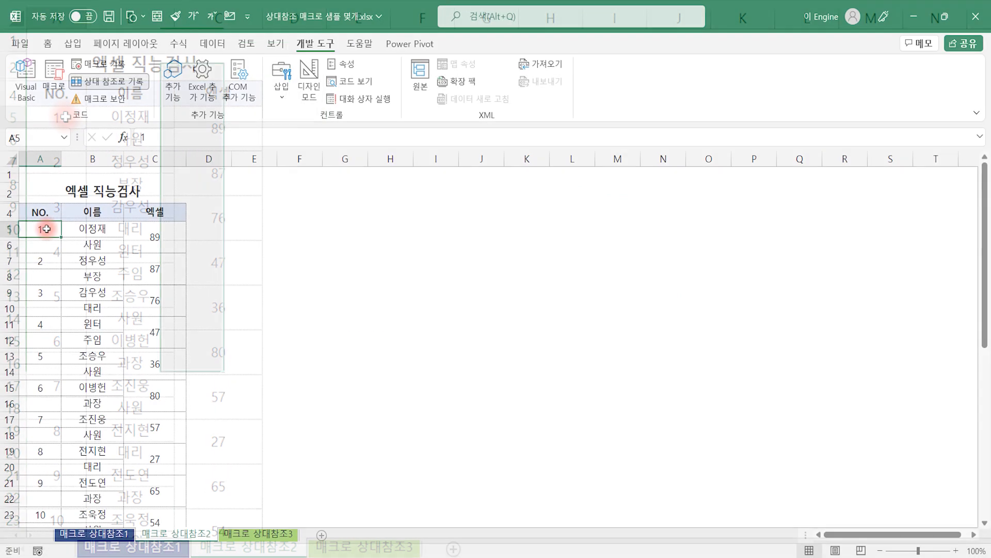
Step: Select only the blank cells in the NO. column from A5 down, using the 빈 셀 option of Go To Special
drag(83, 126, 33, 484)
key(F5)
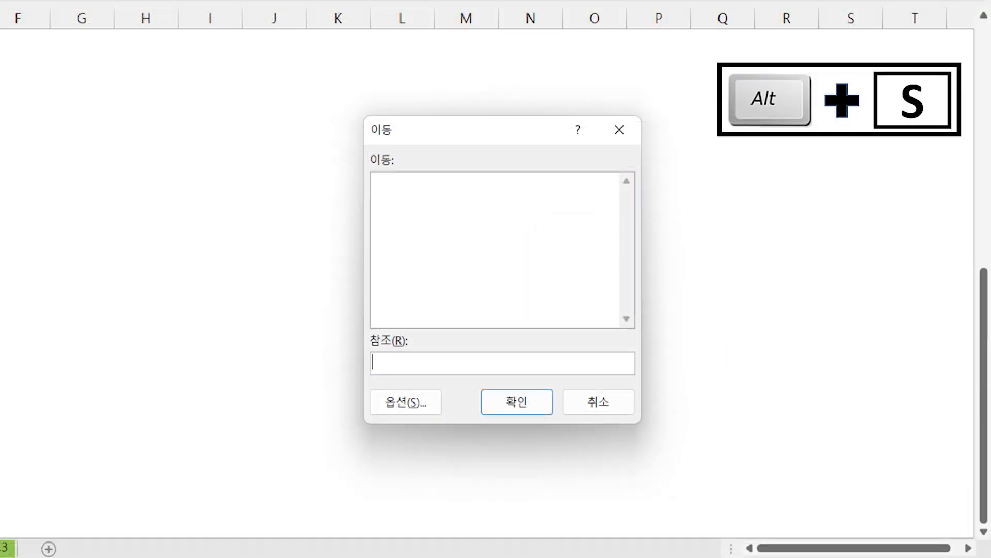
key(alt+s)
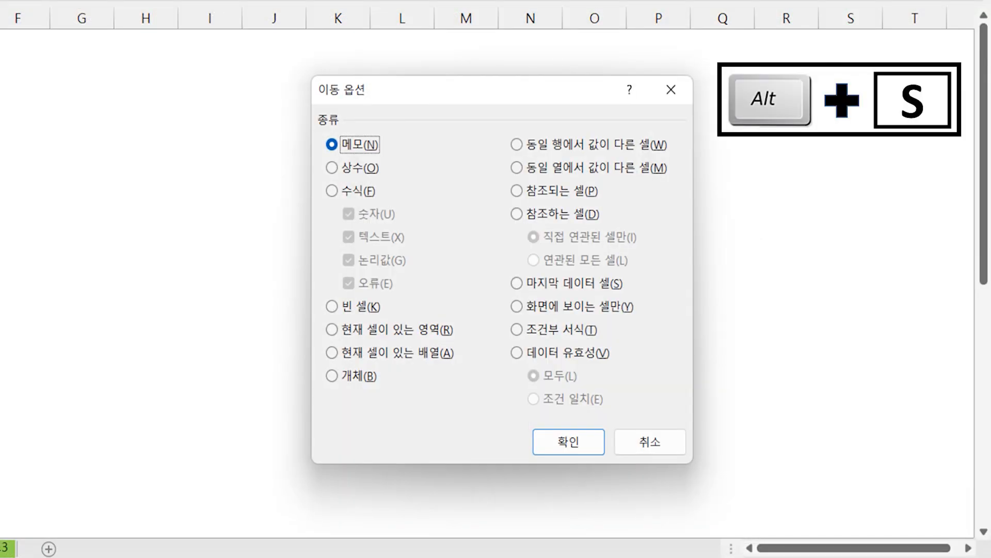
key(k)
click(333, 306)
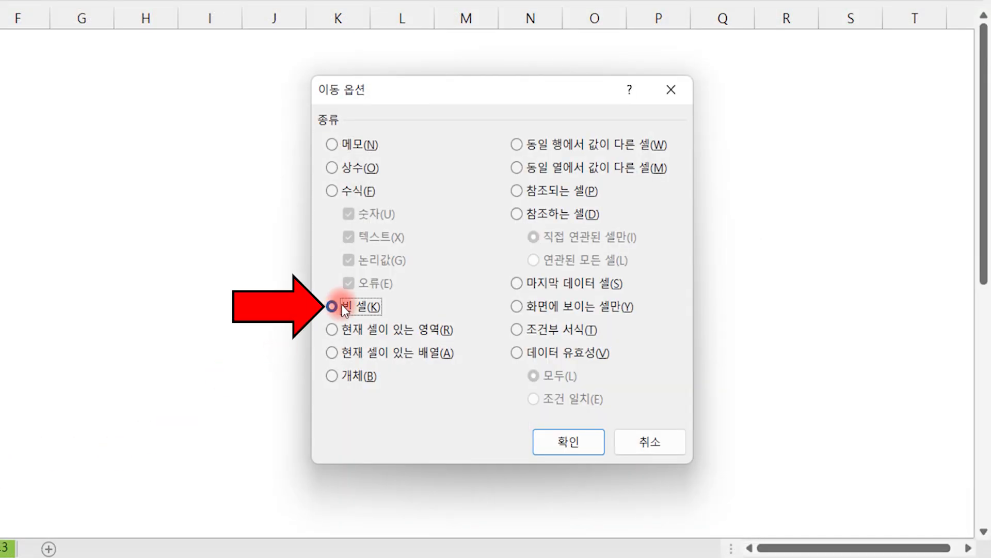
click(572, 437)
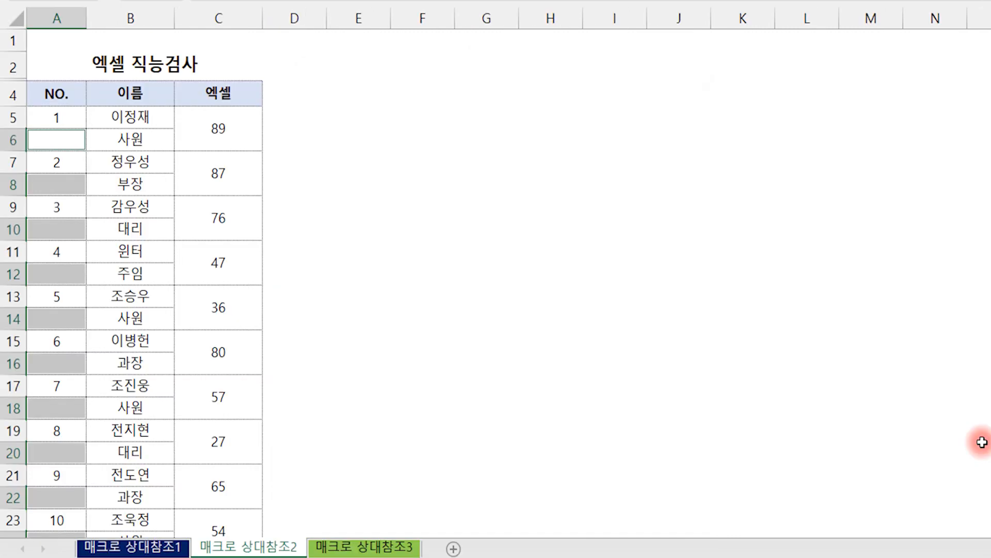
Step: Fill all selected blank NO. cells at once with a formula referencing the cell above, entered as =A5 in A6
text(=)
click(59, 117)
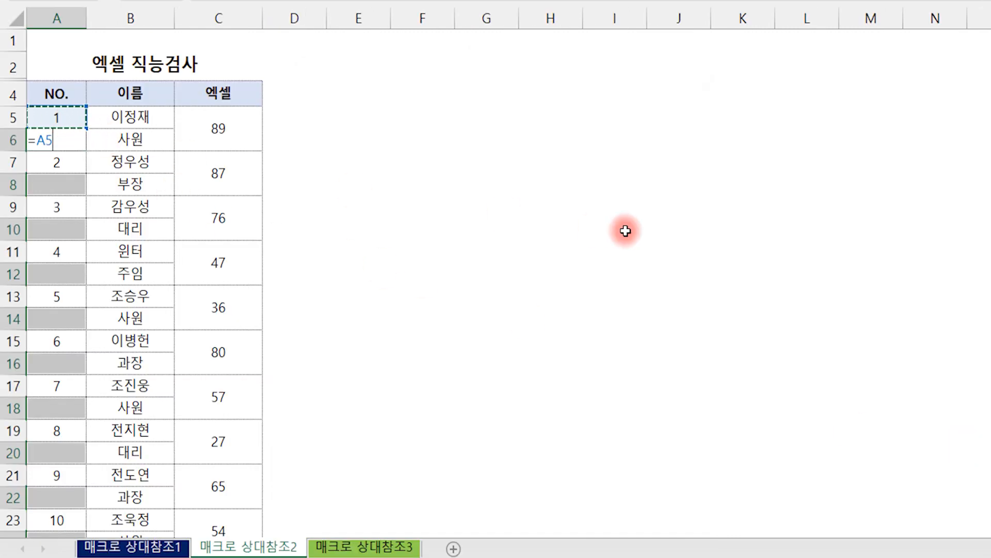
key(ctrl+Return)
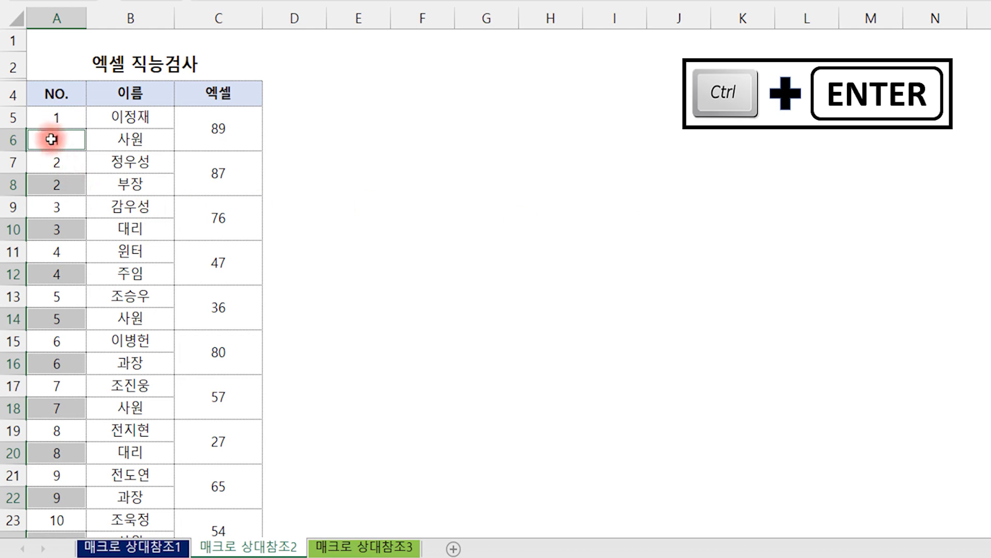
click(56, 119)
click(61, 221)
click(130, 341)
click(200, 319)
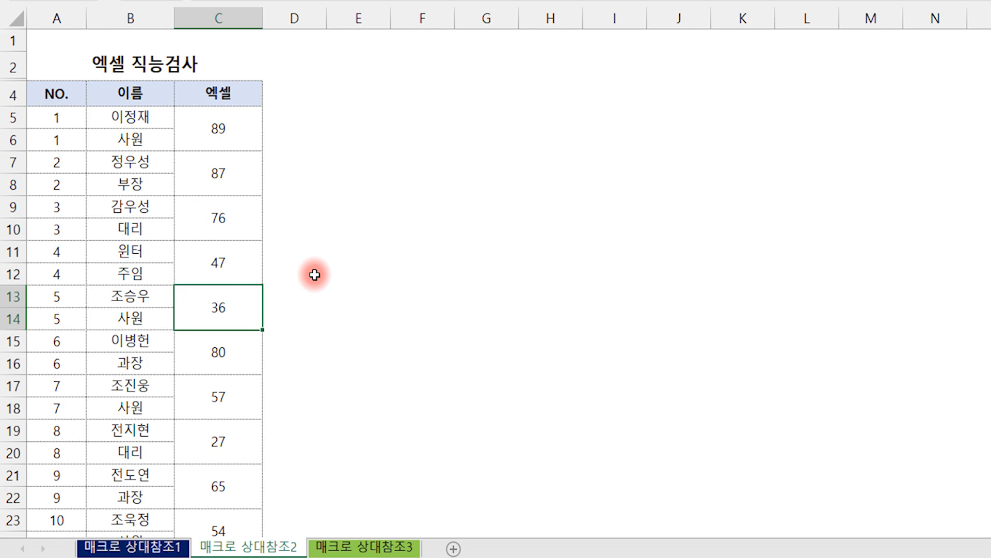
Step: On sheet 매크로 상대참조3, insert a blank column H before the 판매가 / 총판매량 column
click(356, 546)
click(581, 263)
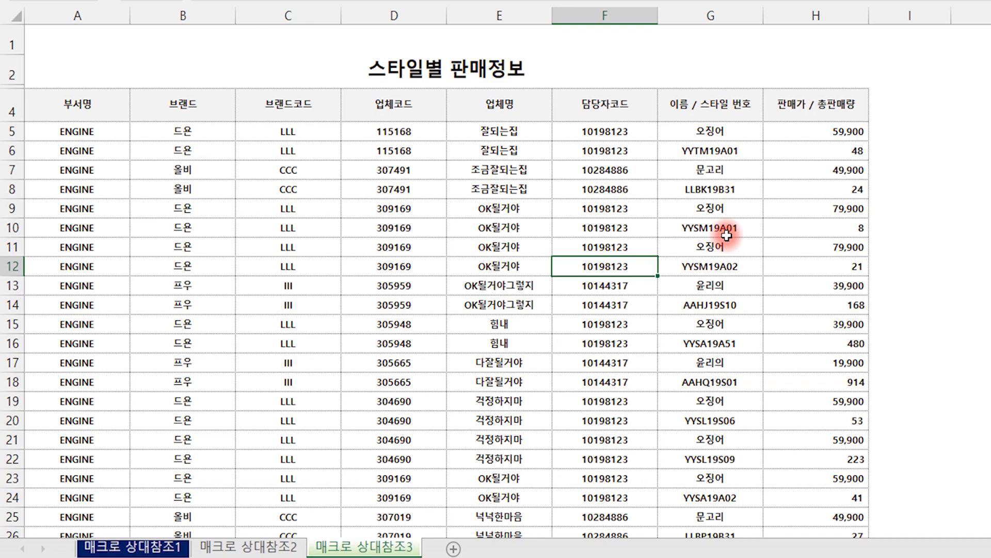
right_click(816, 15)
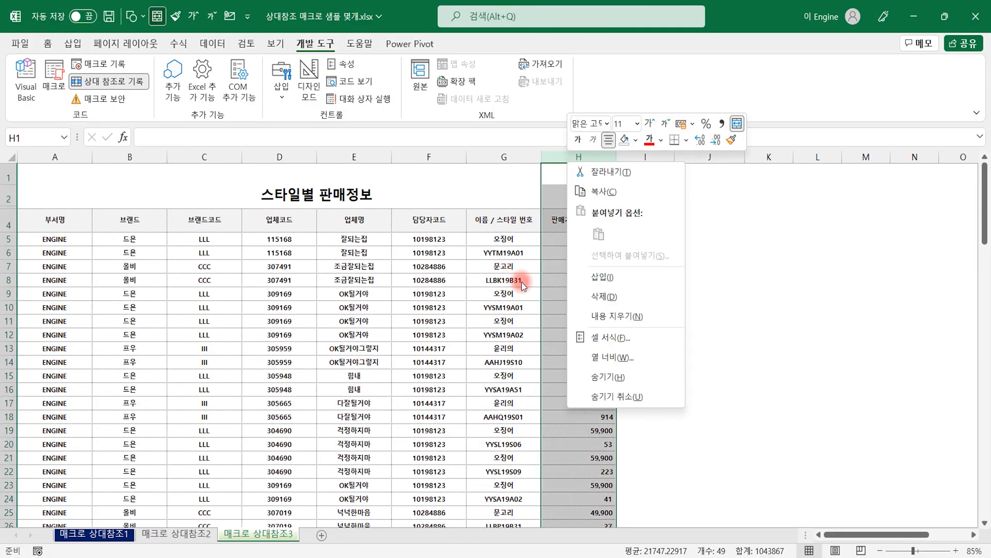
click(601, 276)
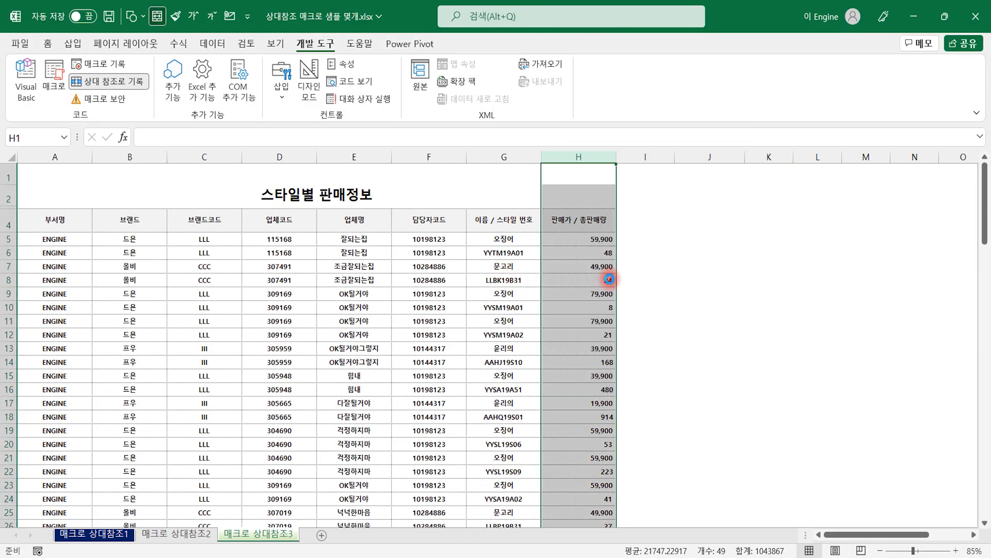
Step: Copy the formatting of blank column H onto column J with Format Painter
click(47, 43)
click(110, 98)
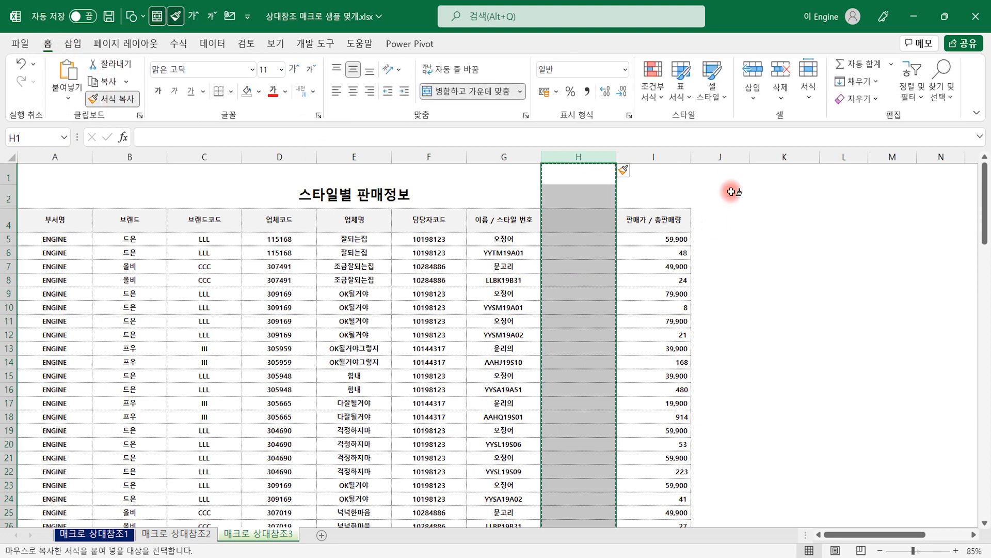
click(720, 156)
click(788, 281)
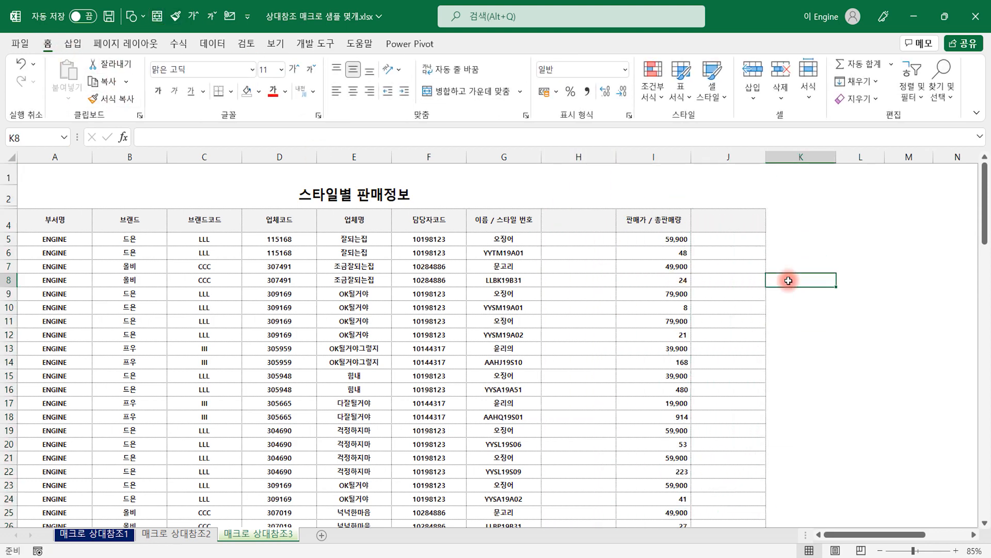
Step: Enter the header 스타일 번호 in H4 and the header 총판매량 in J4
click(568, 220)
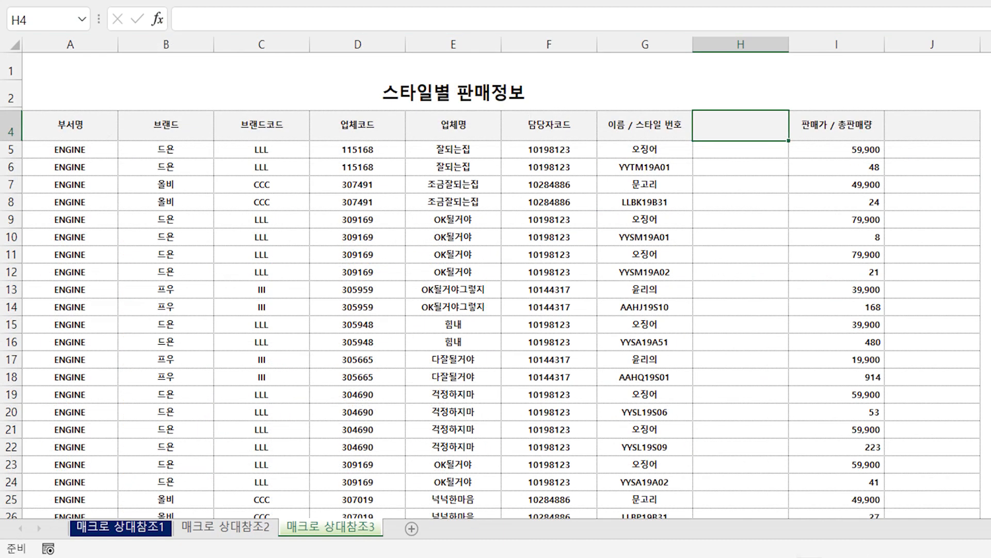
text(스탕일 번호)
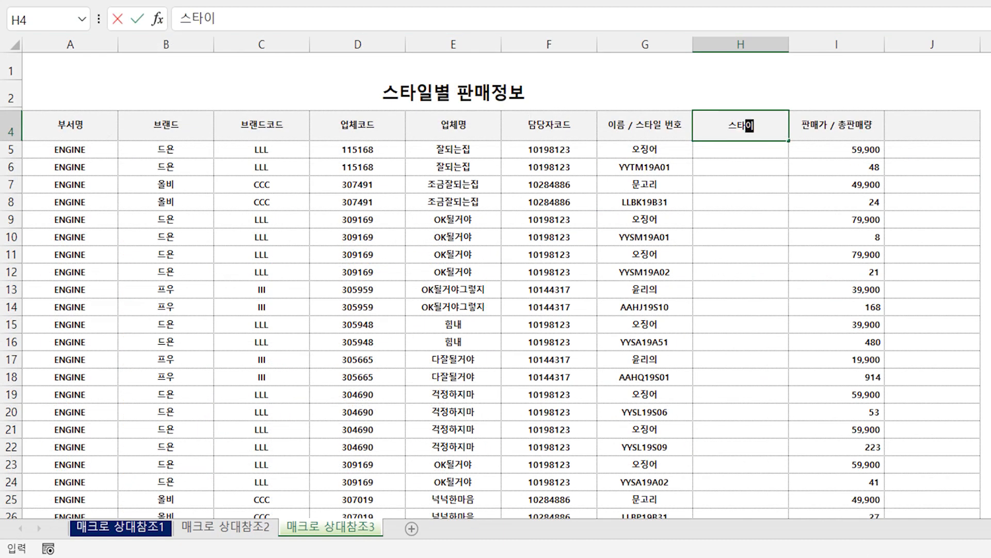
key(Tab)
key(Tab)
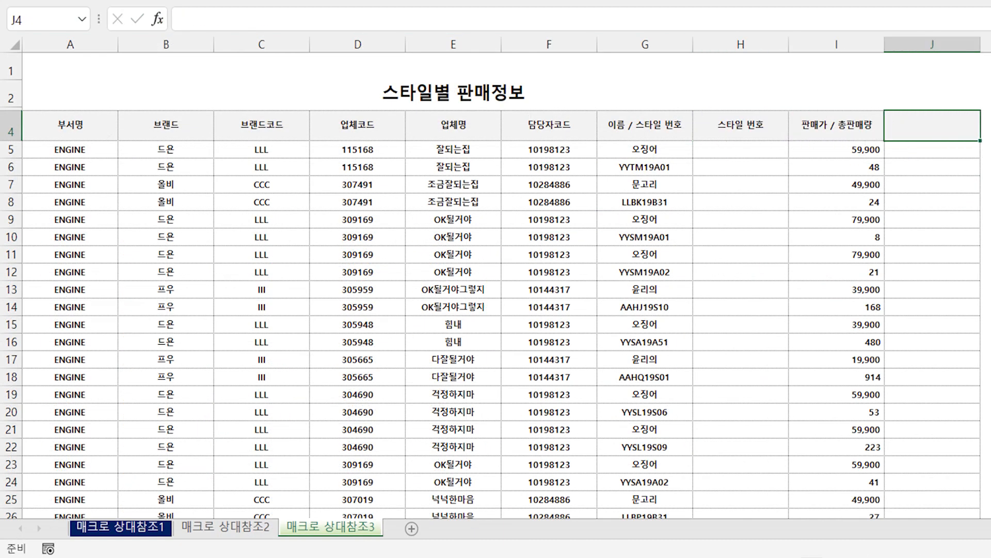
text(총판맬량)
key(Return)
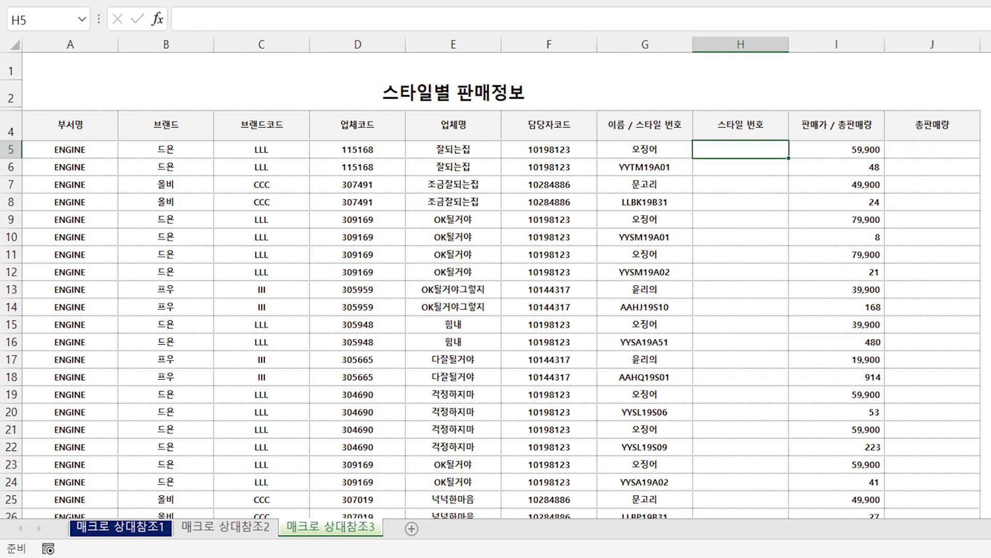
Step: Shorten the combined price and quantity header in I4 to 판매가
click(837, 126)
key(F2)
key(BackSpace)
key(BackSpace)
key(BackSpace)
key(BackSpace)
key(BackSpace)
key(BackSpace)
key(BackSpace)
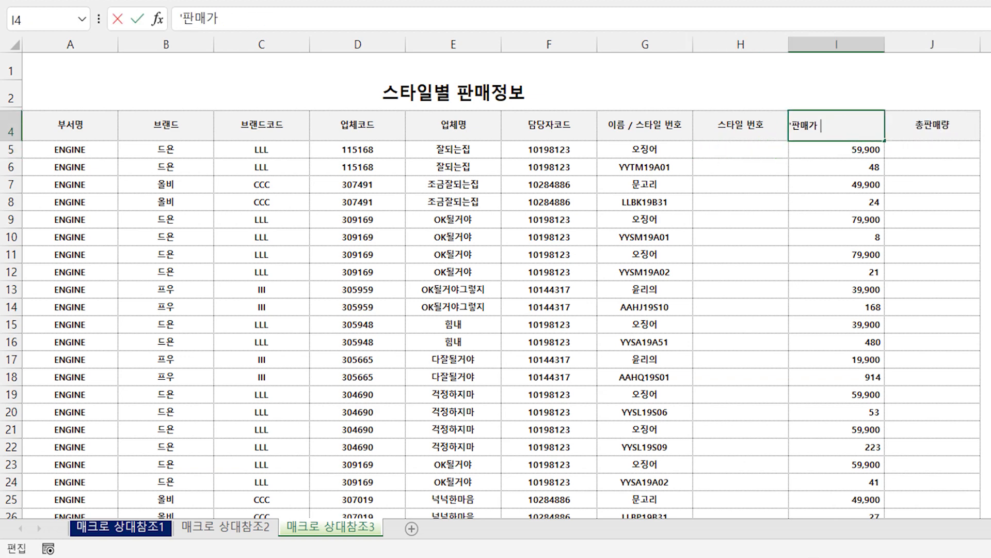
key(Return)
Step: Shorten the combined name and style number header in G4 to 이름
key(Up)
key(Left)
key(Left)
key(F2)
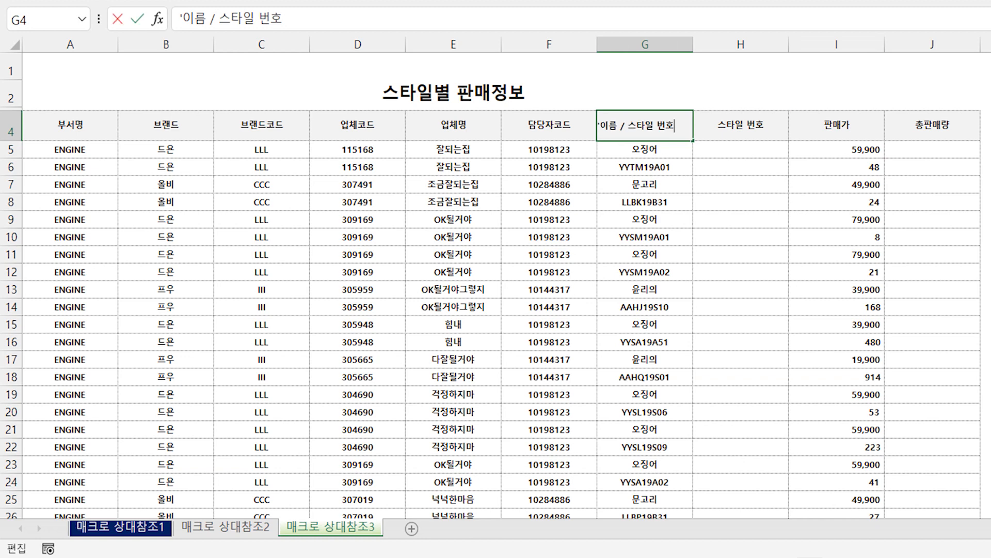
key(BackSpace)
key(BackSpace)
key(BackSpace)
key(BackSpace)
key(BackSpace)
key(BackSpace)
key(BackSpace)
key(BackSpace)
key(BackSpace)
key(Return)
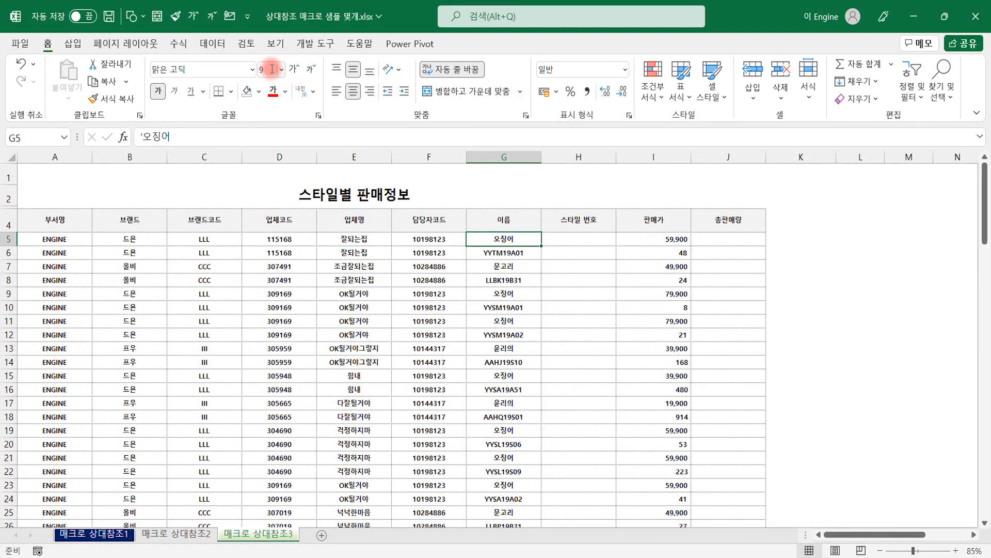
Step: Start recording macro 매크로10 from G5 with relative references, assigning it the shortcut letter q and storing it in 현재 통합 문서
click(318, 45)
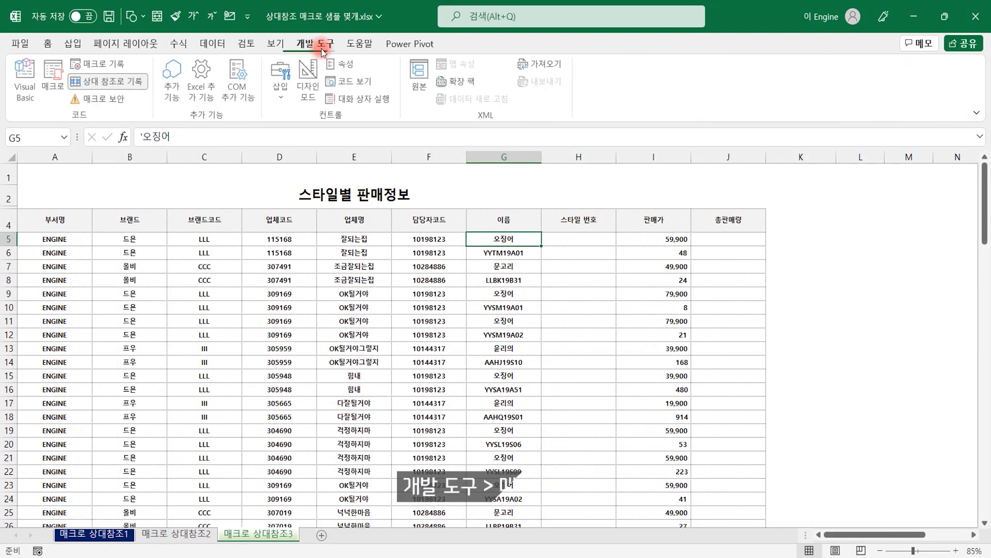
click(101, 64)
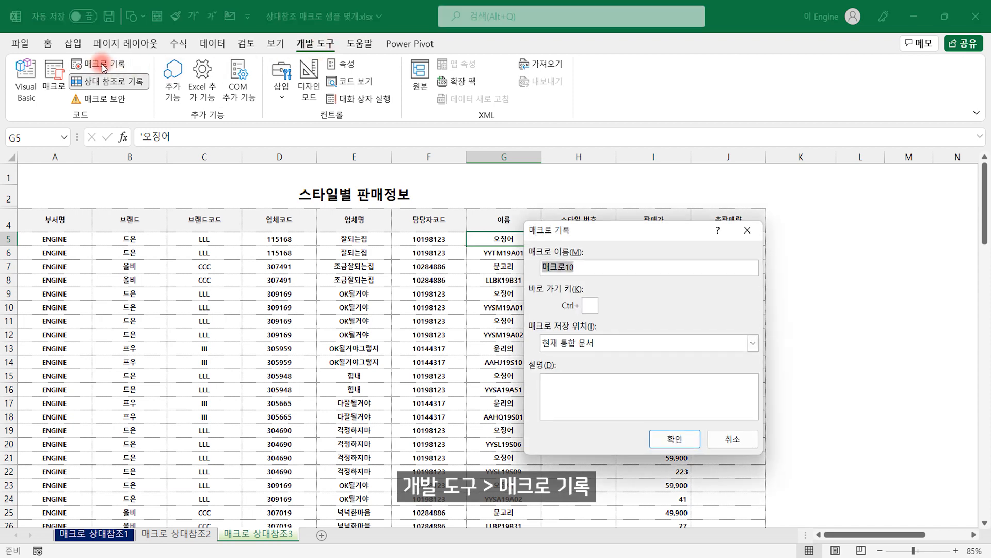
key(Tab)
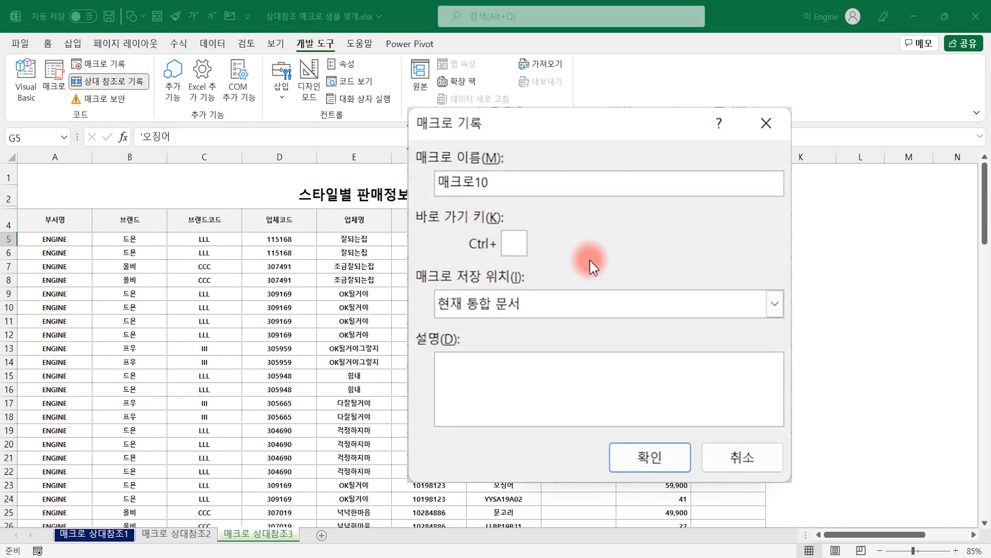
text(q)
click(655, 459)
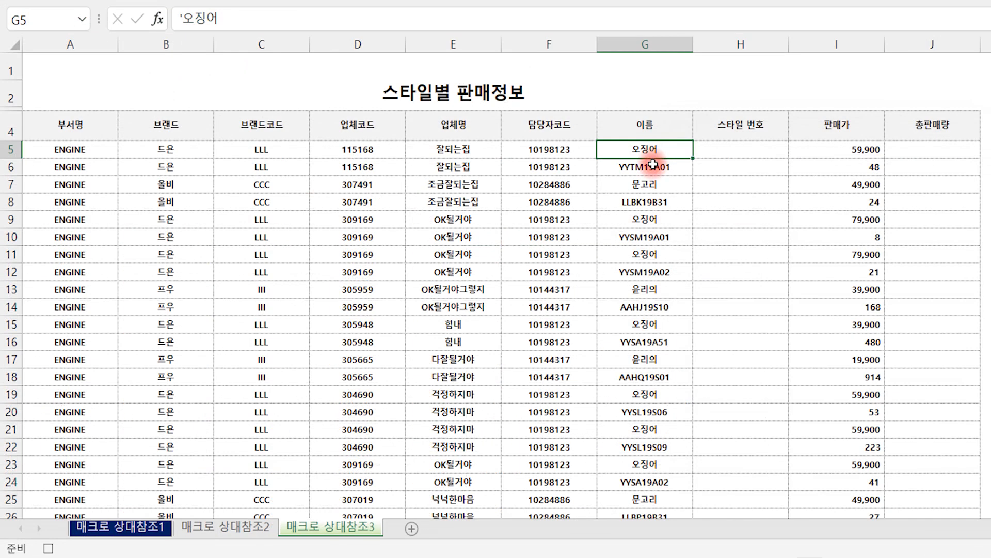
Step: Move the style number from G6 to H5 and the sales quantity from I6 to J5
click(509, 250)
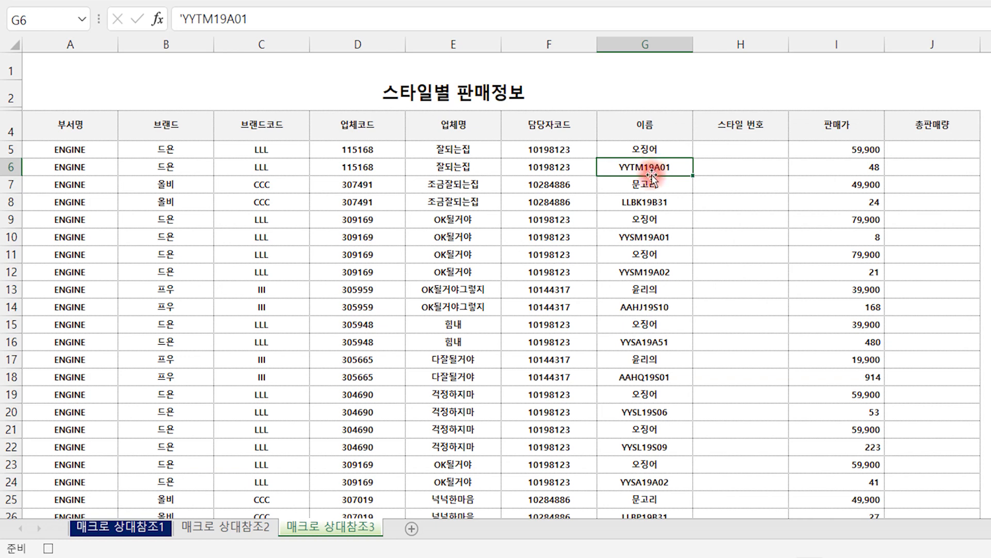
drag(653, 164, 739, 152)
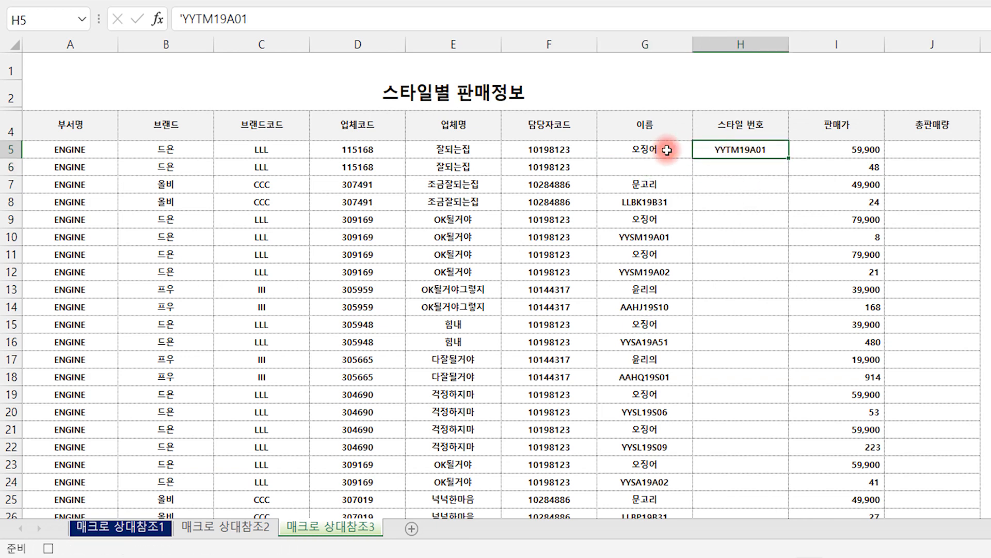
click(850, 164)
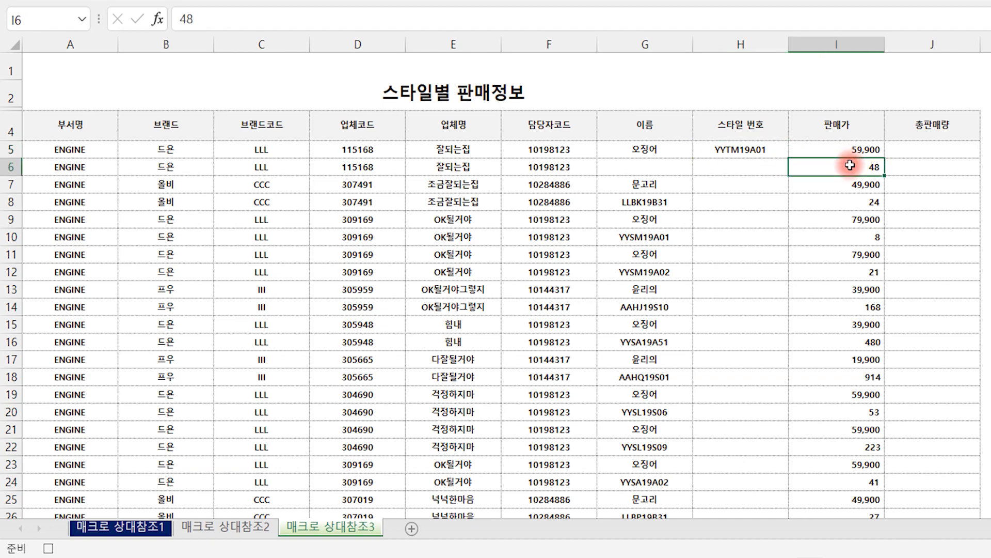
drag(850, 176, 922, 149)
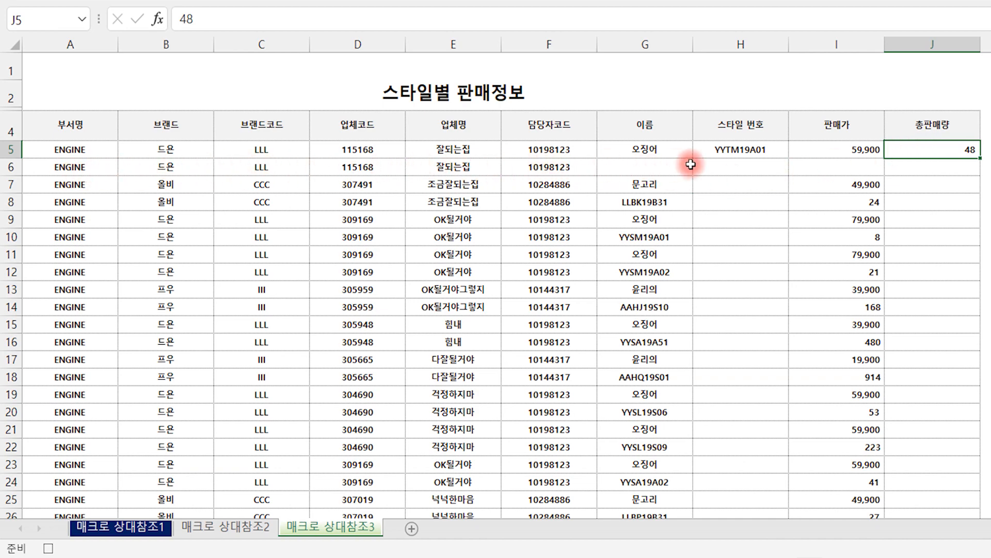
Step: Compare rows 5 and 6 column by column from 담당자코드 back to 브랜드 for duplicate values
click(543, 155)
click(538, 170)
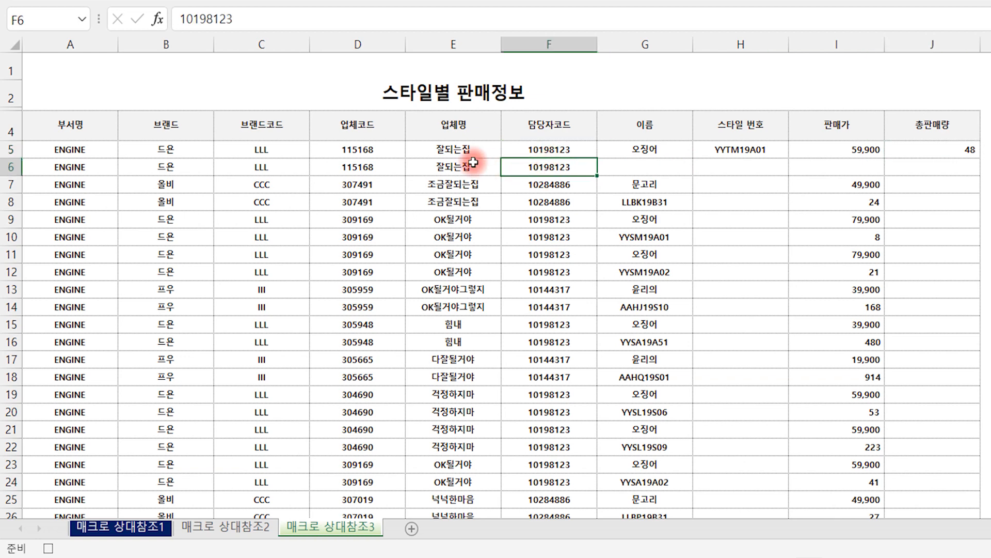
click(454, 151)
click(447, 168)
click(380, 150)
click(370, 168)
click(266, 151)
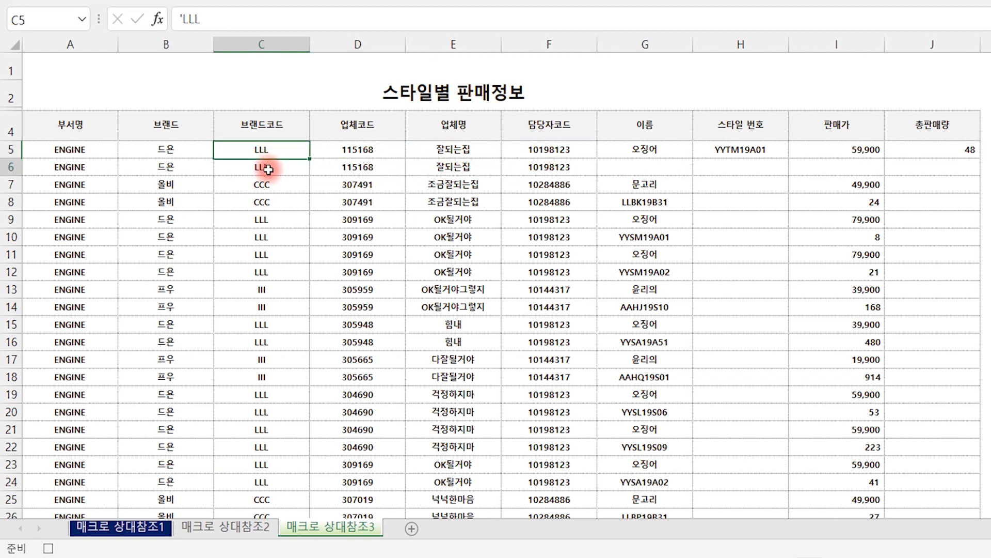
click(268, 169)
click(166, 151)
click(166, 168)
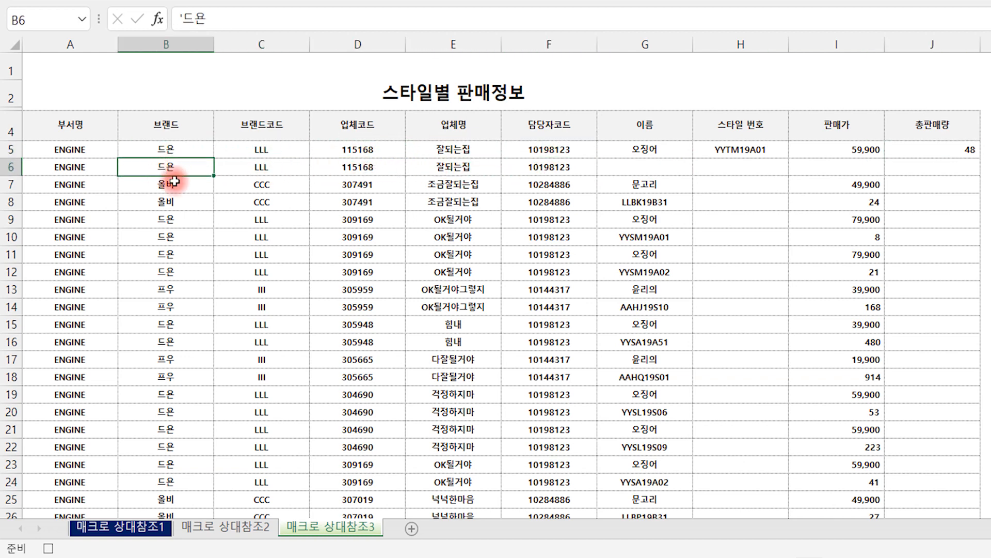
Step: Delete the leftover row 6 and stop the macro recording with G6, the next record's name cell, selected
right_click(10, 168)
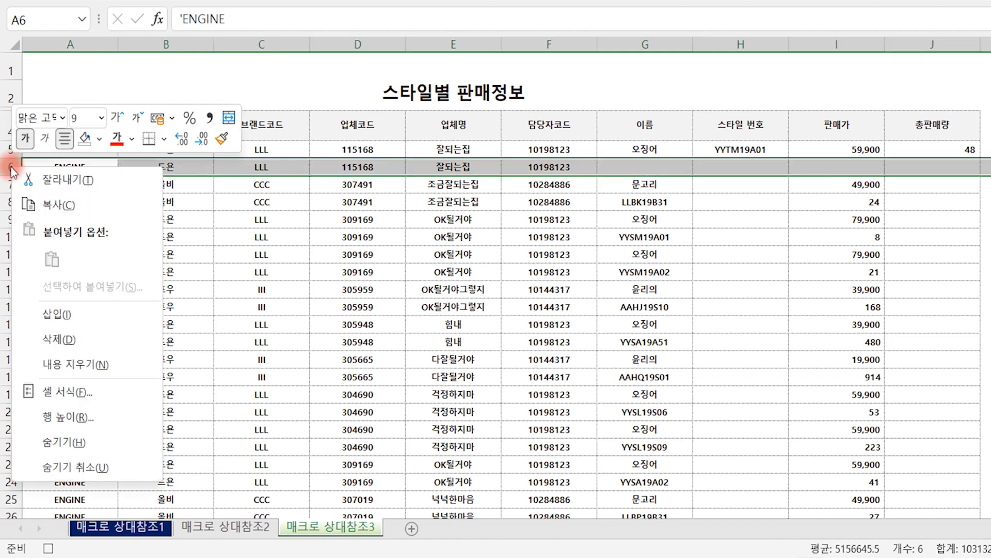
click(57, 339)
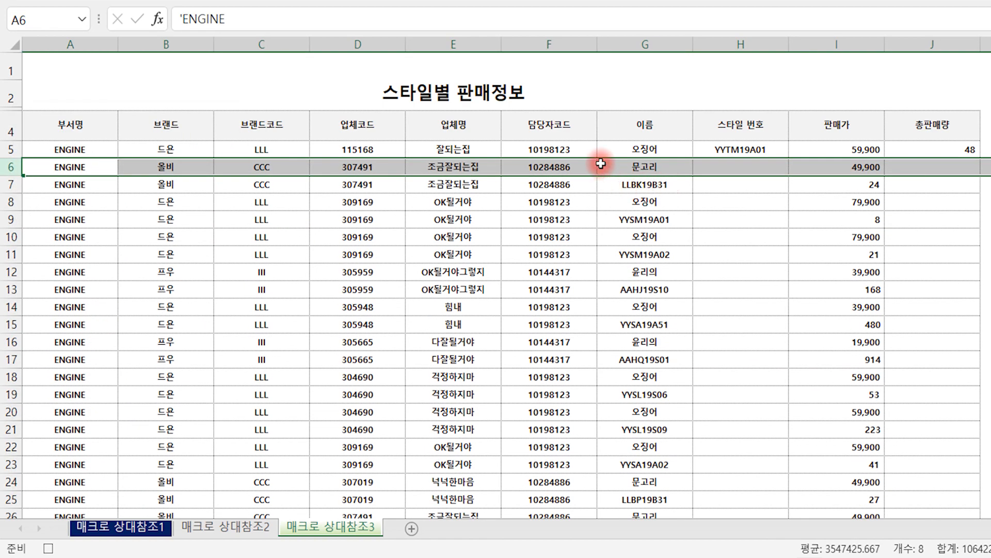
click(645, 168)
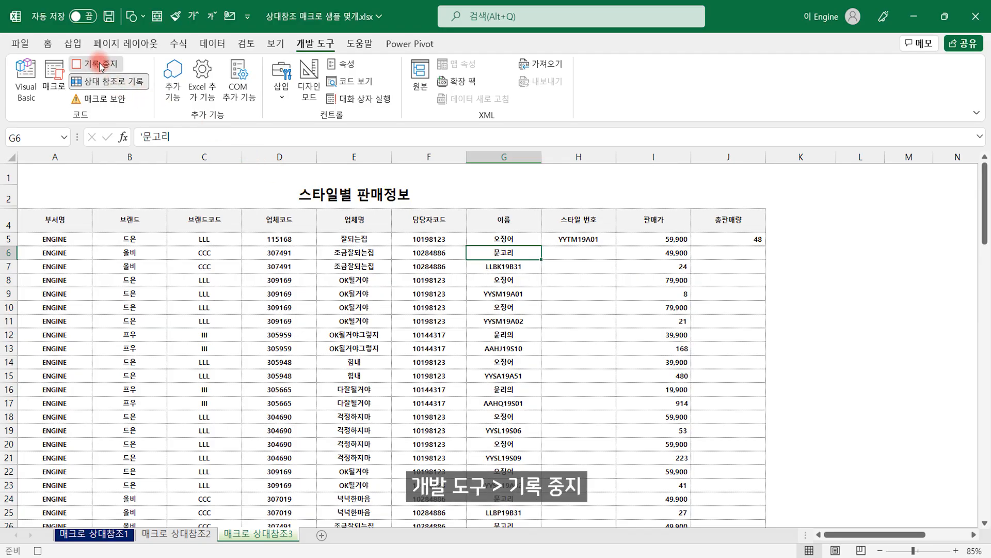
click(99, 64)
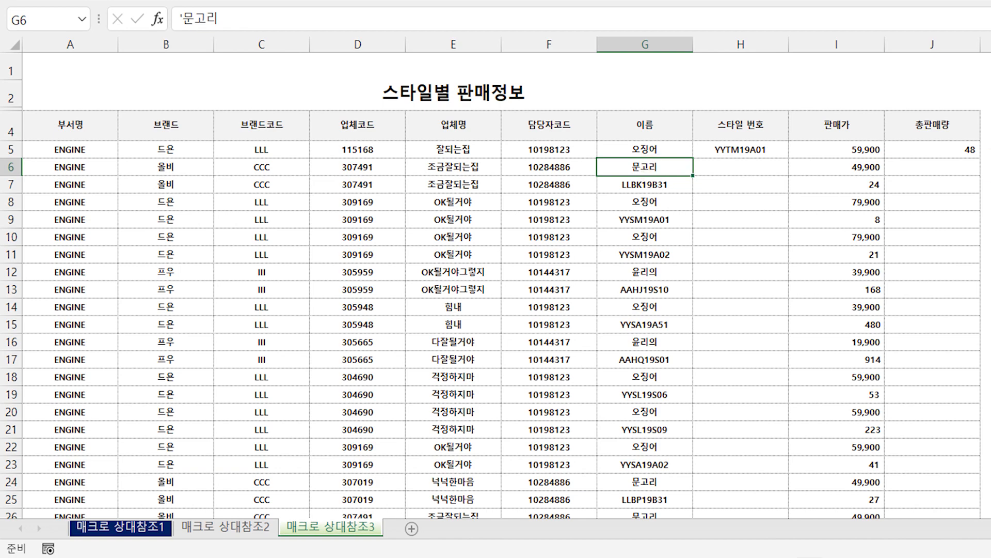
Step: Run the recorded macro repeatedly from G6 until every remaining record pair is merged into one row, and review the table
key(ctrl+q)
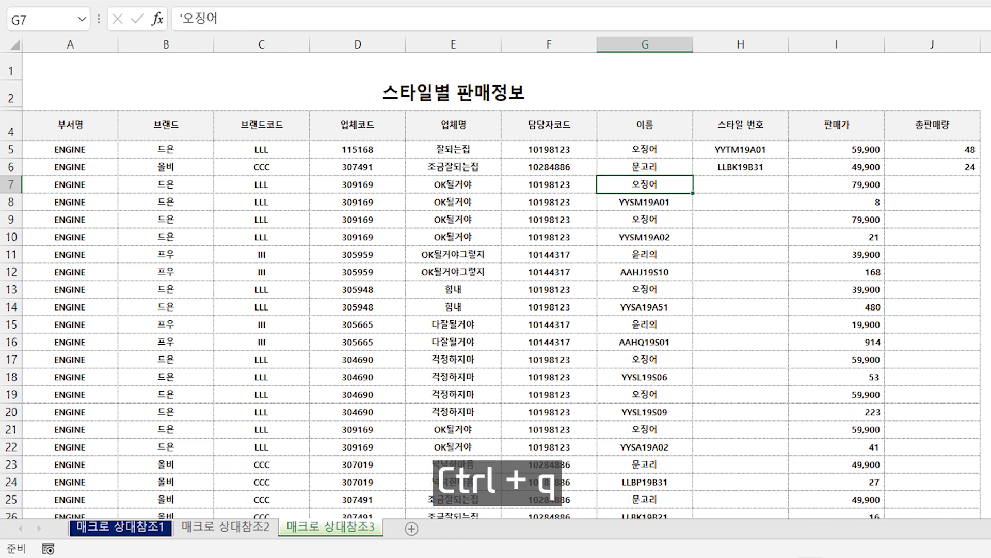
key(ctrl+q)
key(ctrl+q)
key(ctrl+q)
key(ctrl+q)
key(ctrl+q)
key(ctrl+q)
key(ctrl+q)
key(ctrl+q)
key(ctrl+q)
key(ctrl+q)
key(ctrl+q)
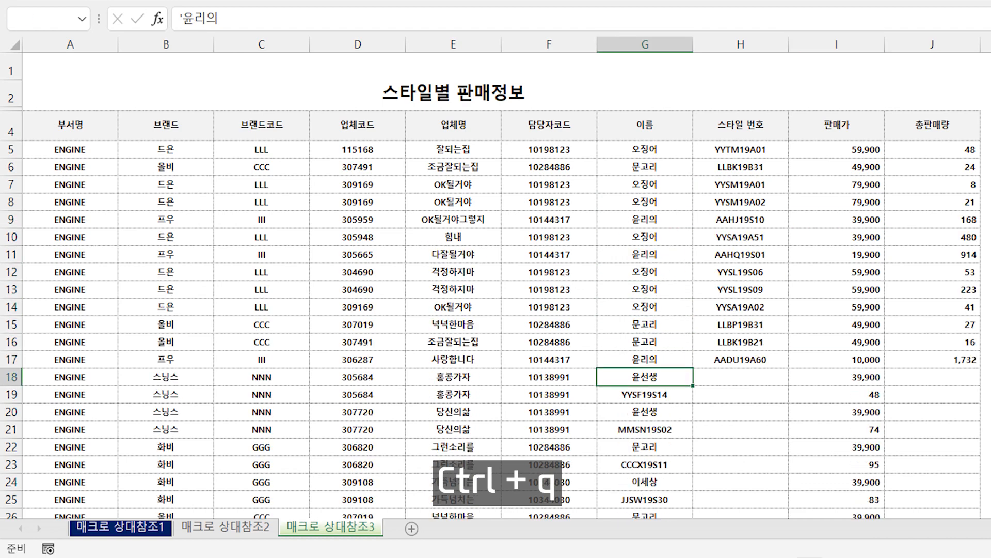
key(ctrl+q)
key(ctrl+q)
key(ctrl+q)
key(ctrl+q)
key(ctrl+q)
key(ctrl+q)
key(ctrl+q)
key(ctrl+q)
key(ctrl+q)
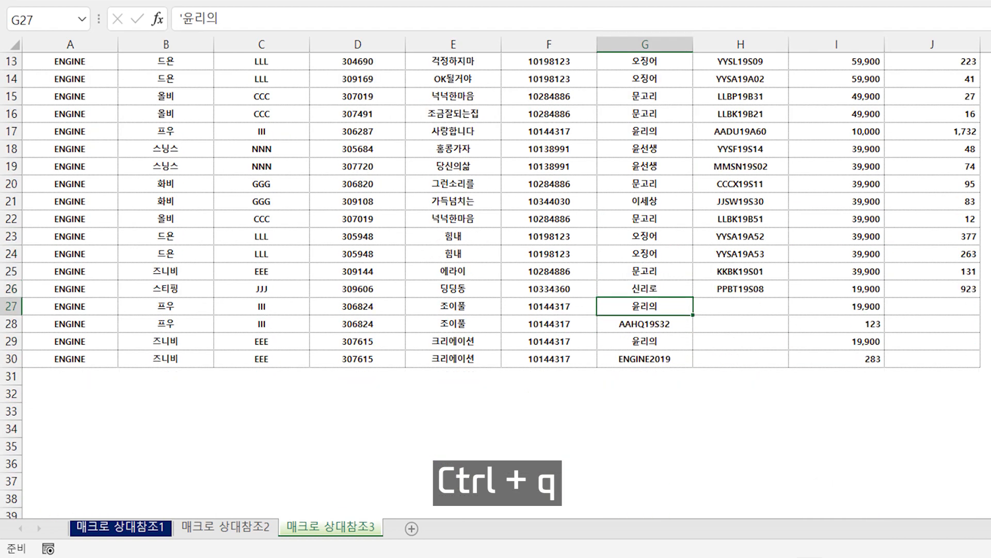
key(ctrl+q)
key(ctrl+q)
click(990, 202)
scroll(495, 285, up, 3)
scroll(496, 285, down, 1)
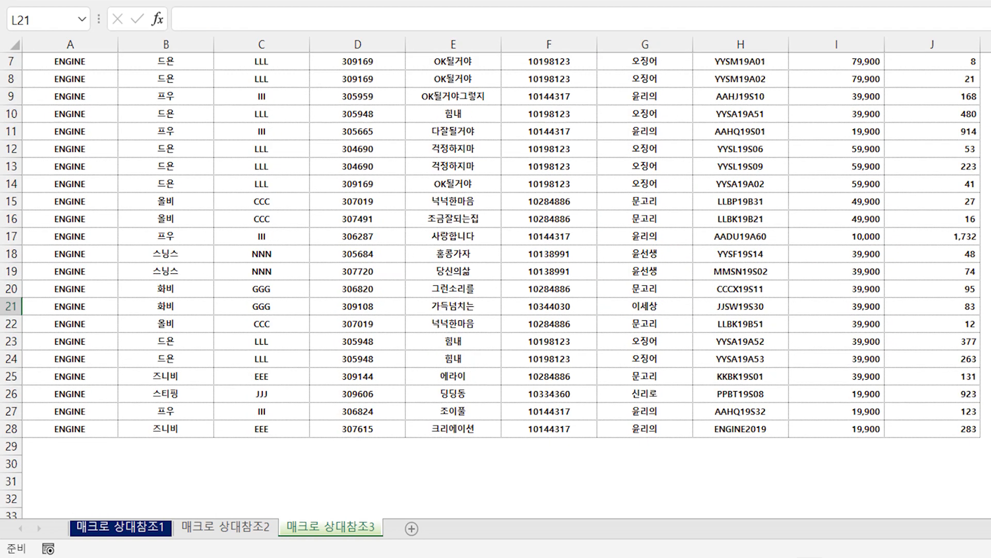
scroll(496, 285, up, 2)
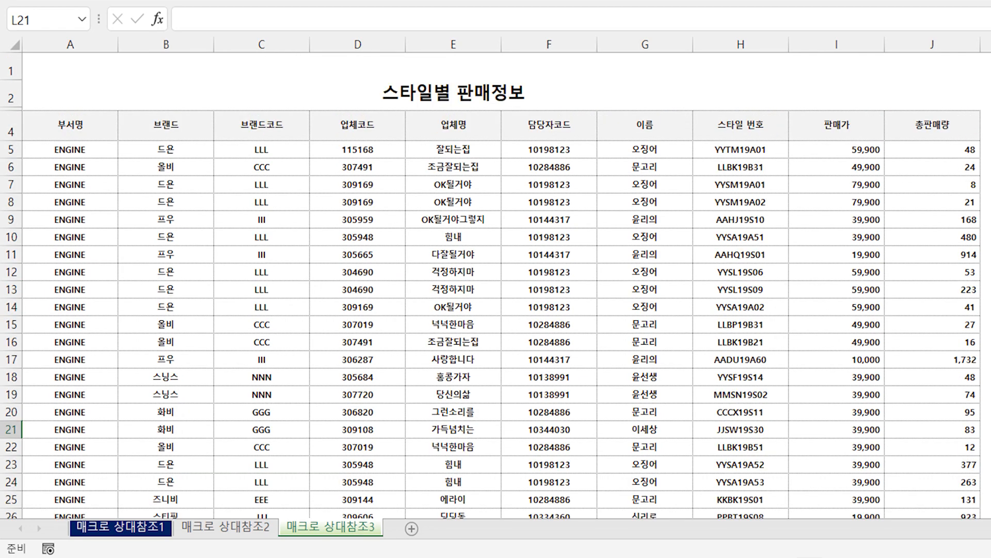